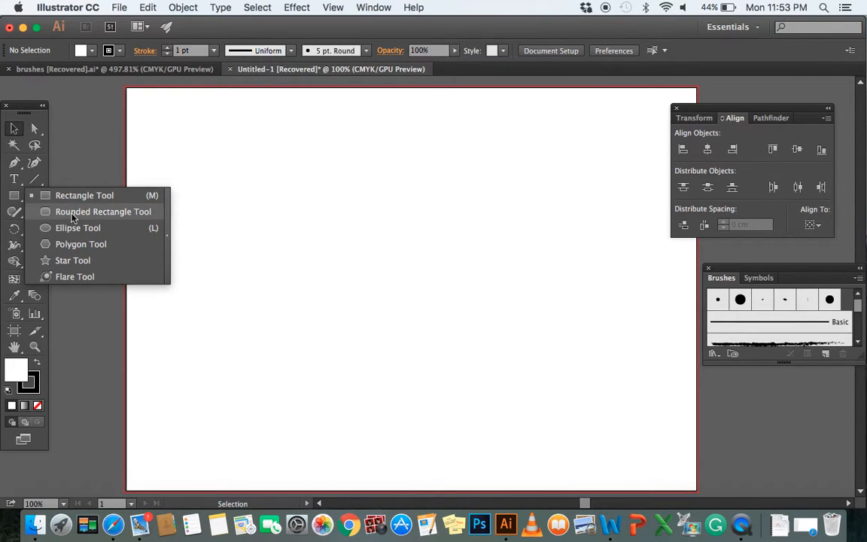
Create a rounded rectangle 11 pt wide and 7 pt high with a 3 pt corner radius near the artboard's centre
click(69, 213)
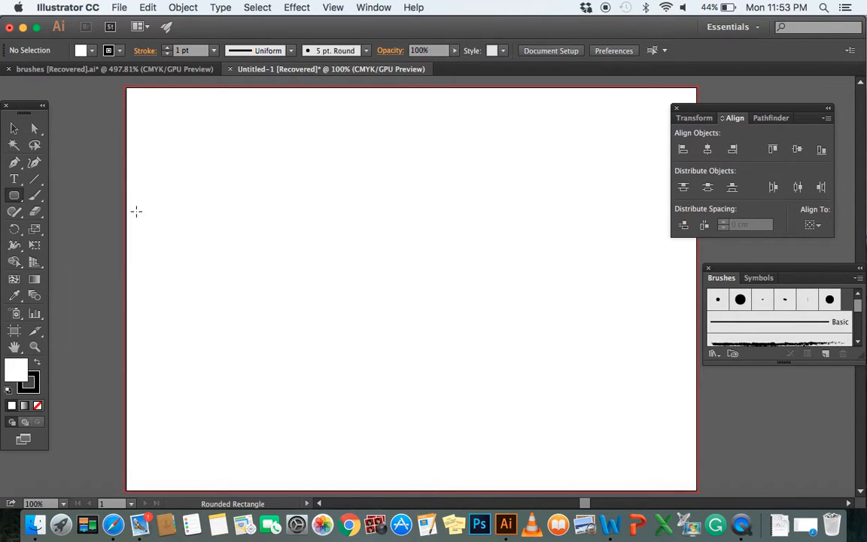
click(355, 235)
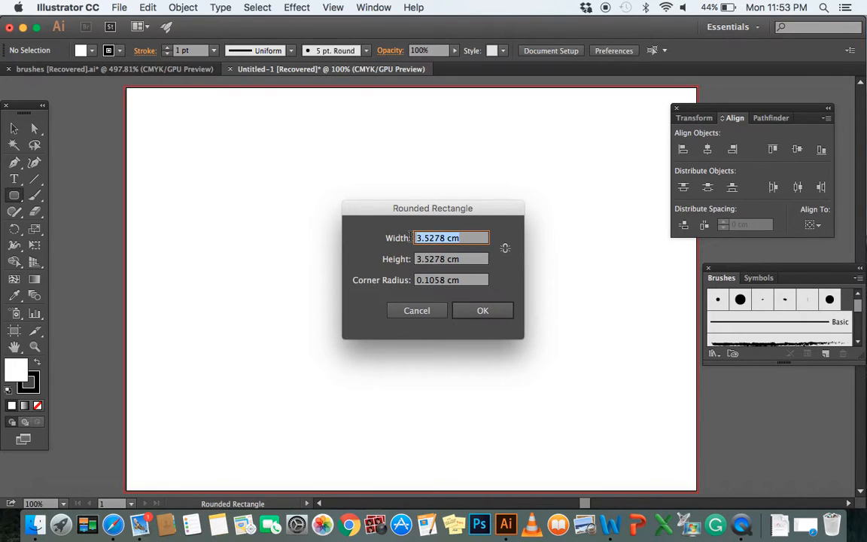
text(11pt)
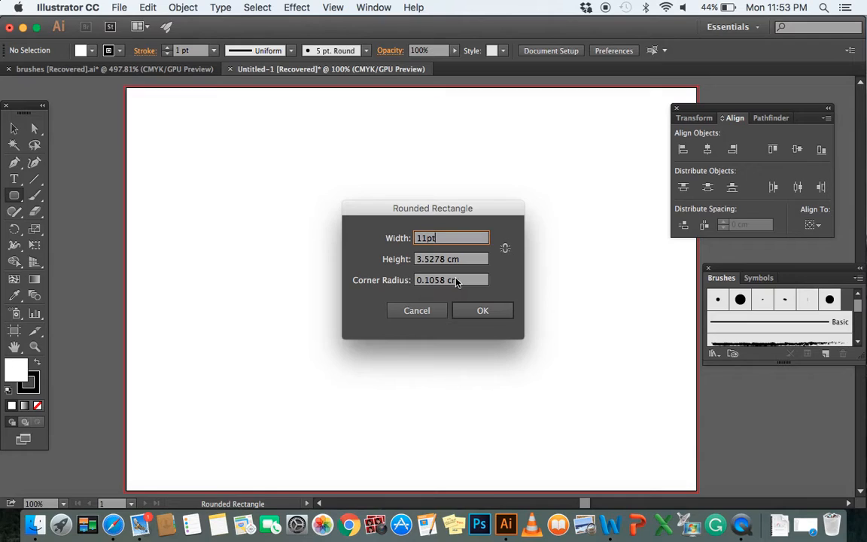
key(Tab)
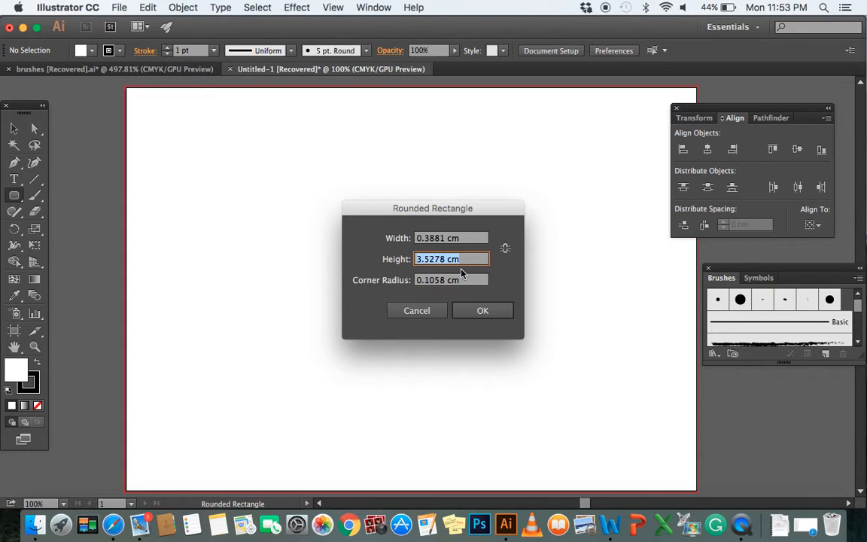
text(7pt)
key(Tab)
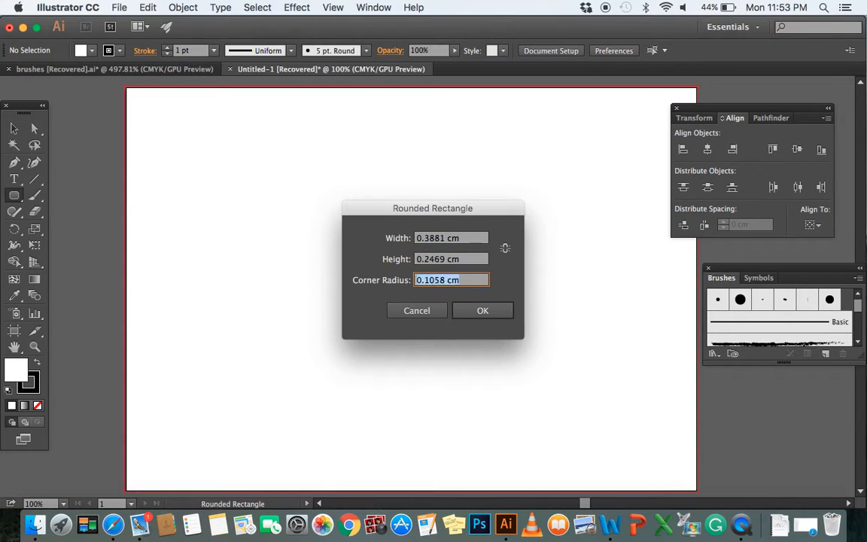
text(3pt)
click(460, 316)
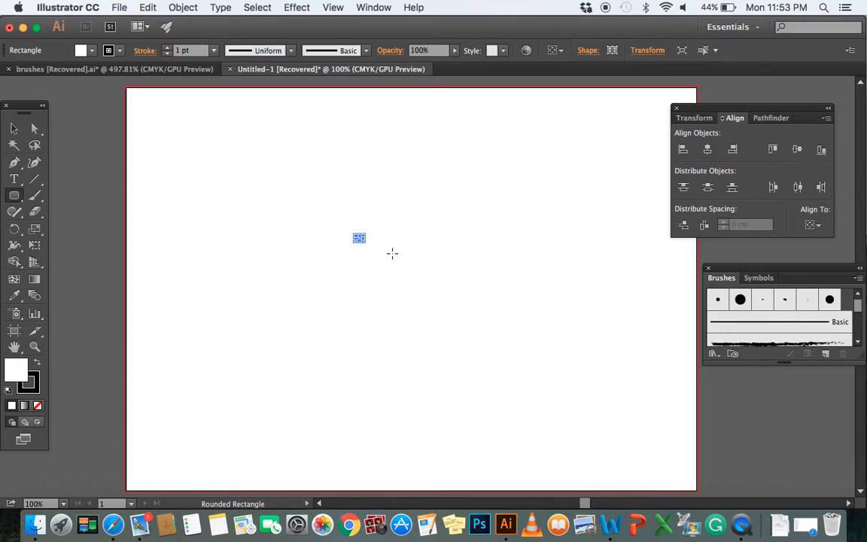
Set the rounded rectangle's stroke weight to 2 pt and remove its fill
scroll(364, 249, up, 10)
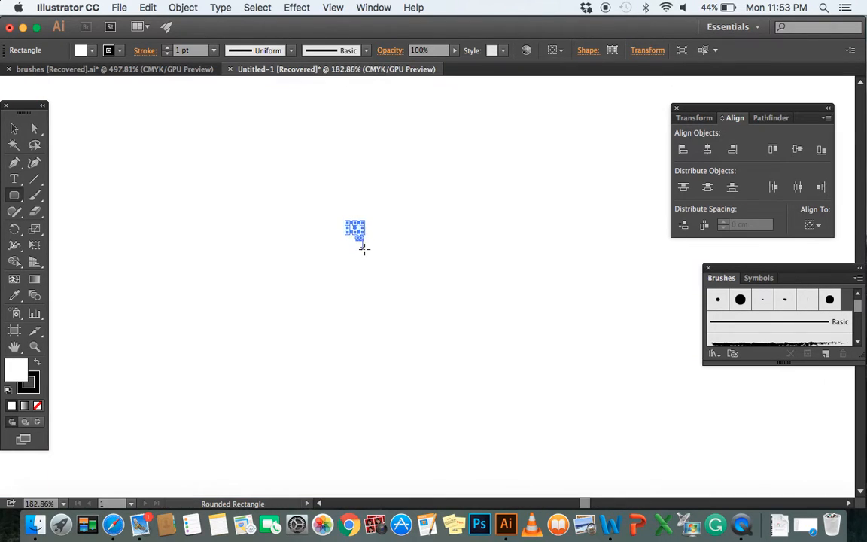
scroll(364, 249, up, 3)
scroll(358, 241, down, 3)
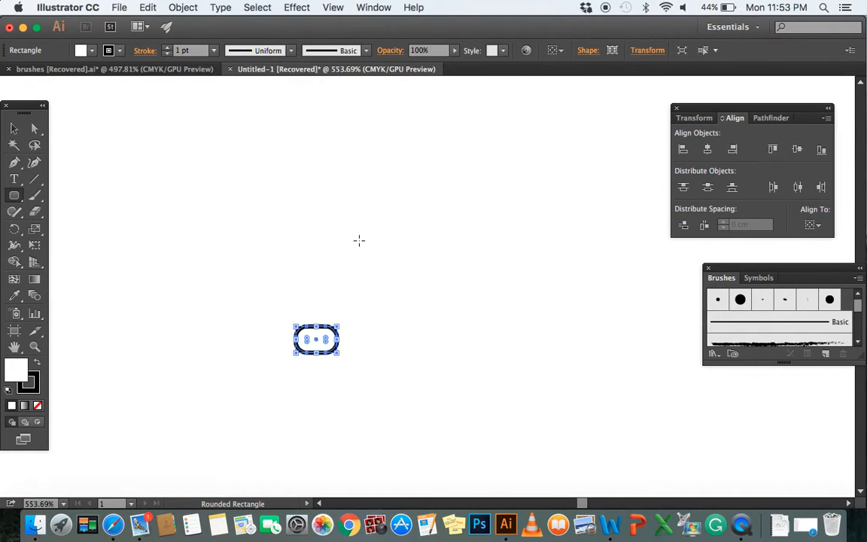
scroll(321, 248, up, 5)
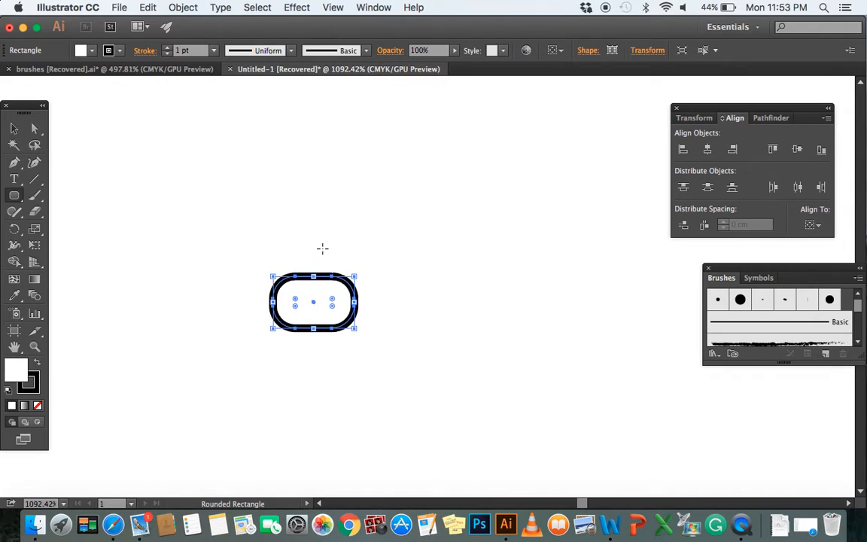
scroll(322, 249, up, 3)
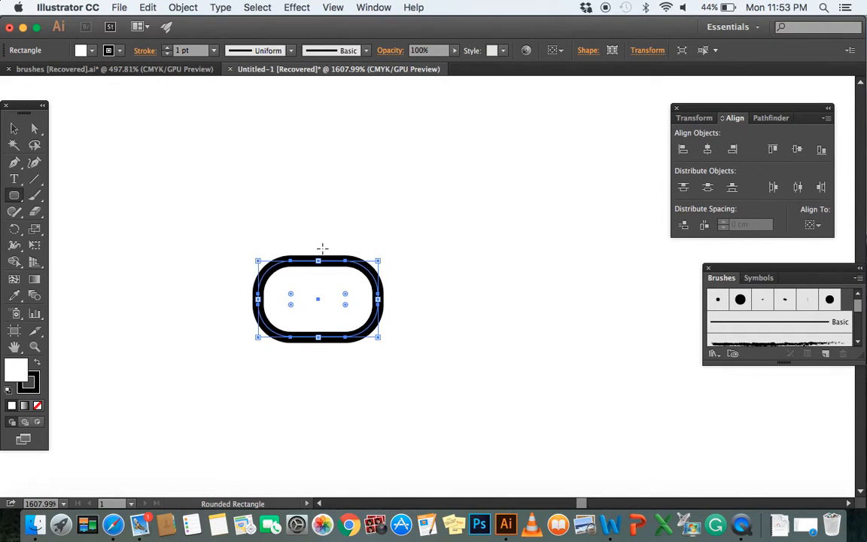
click(214, 50)
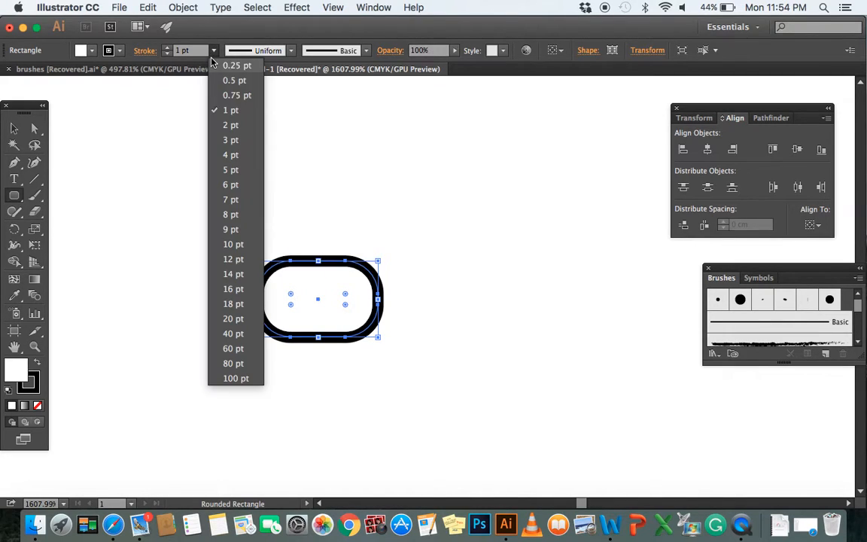
click(231, 125)
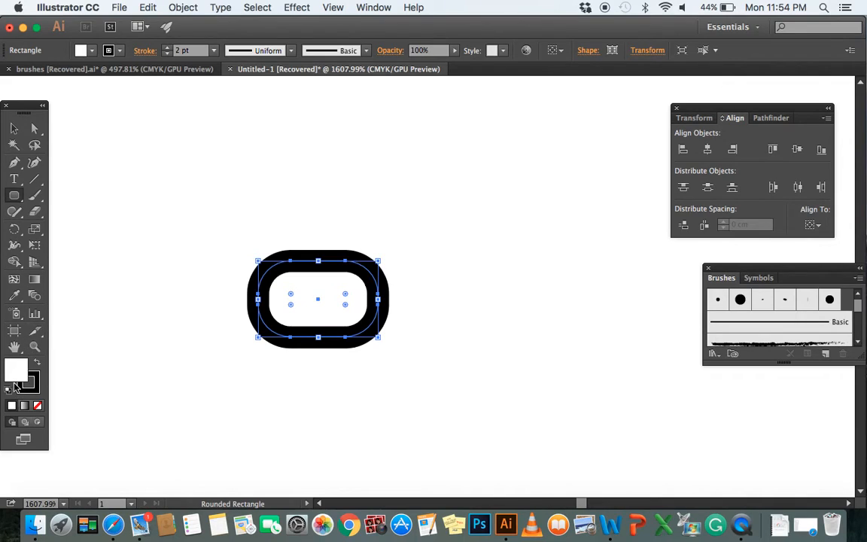
click(37, 406)
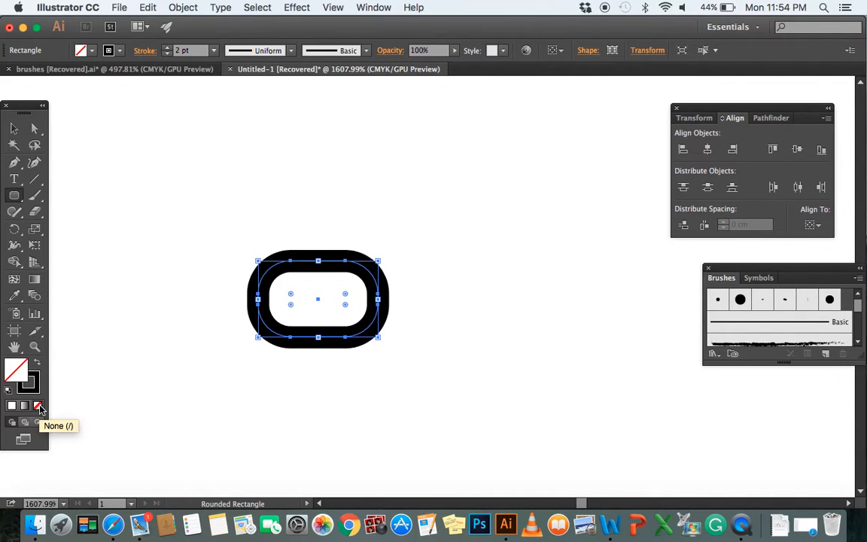
Expand the rounded rectangle's stroke into a filled outline shape, with the Fill option turned off
click(183, 8)
click(202, 143)
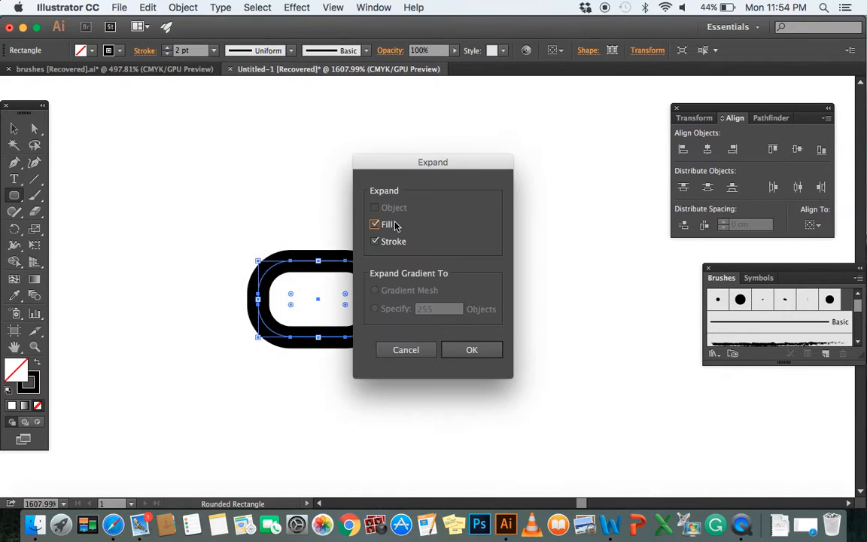
click(376, 228)
click(450, 350)
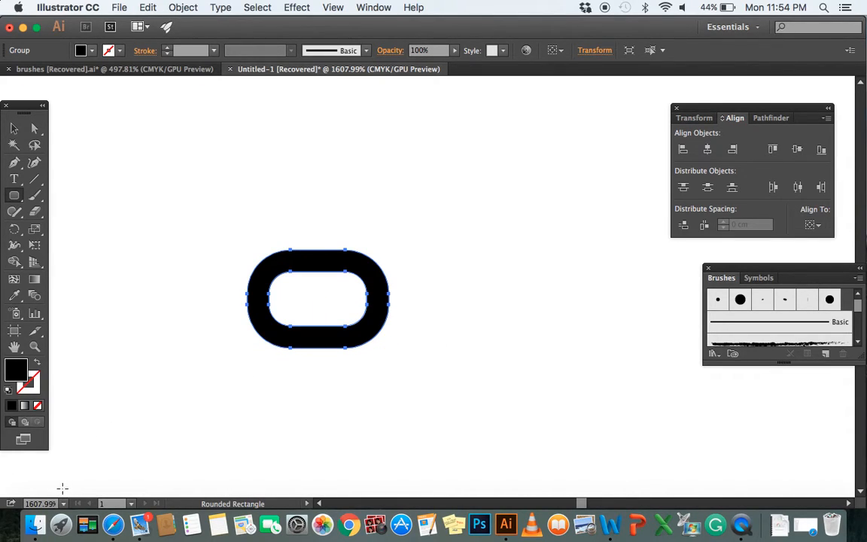
Change the expanded link's fill colour to a very light grey
double_click(16, 371)
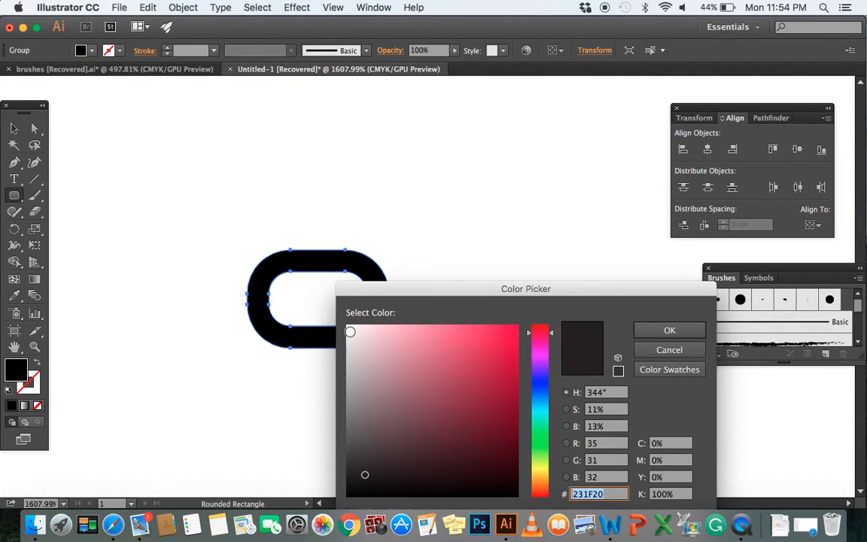
click(348, 331)
key(Return)
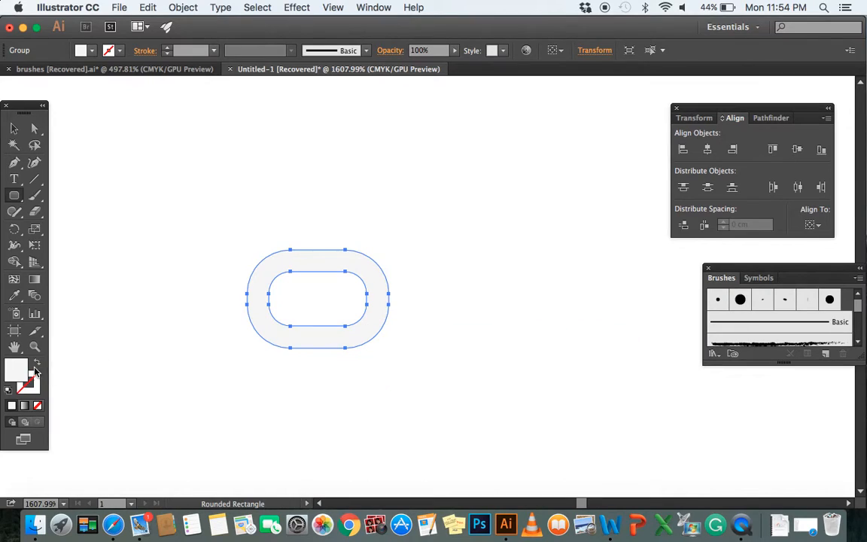
Give the link a near-black stroke with the colour 0C0406
click(35, 388)
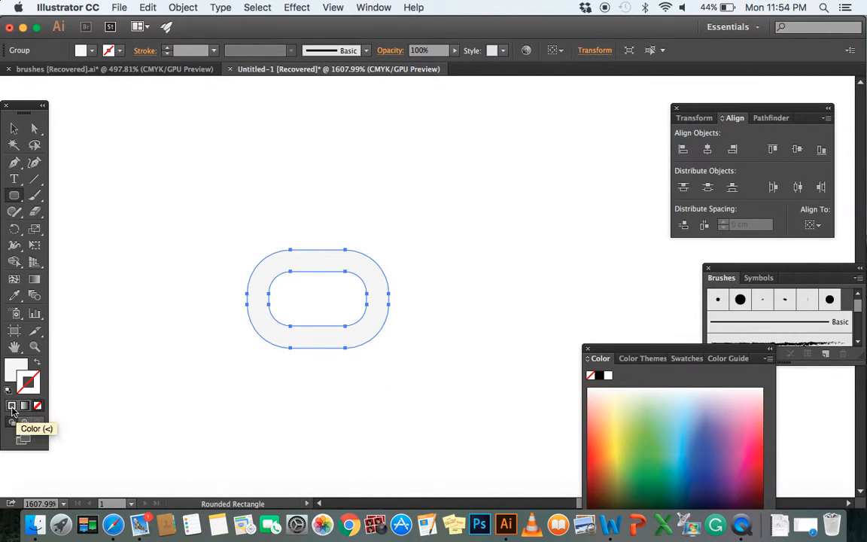
double_click(30, 383)
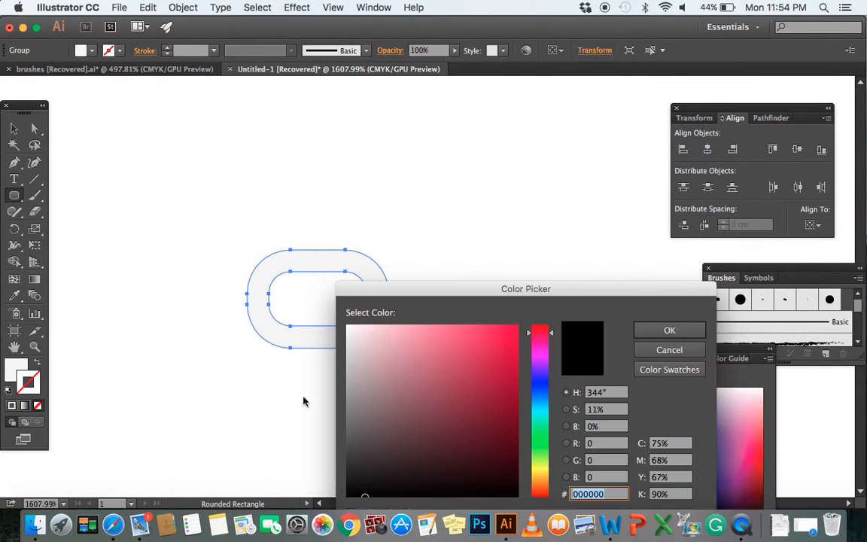
click(468, 488)
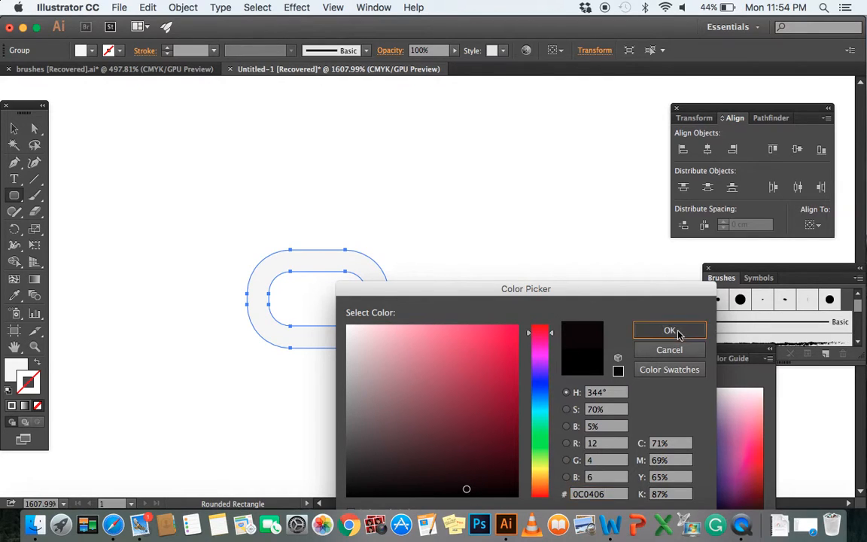
click(669, 330)
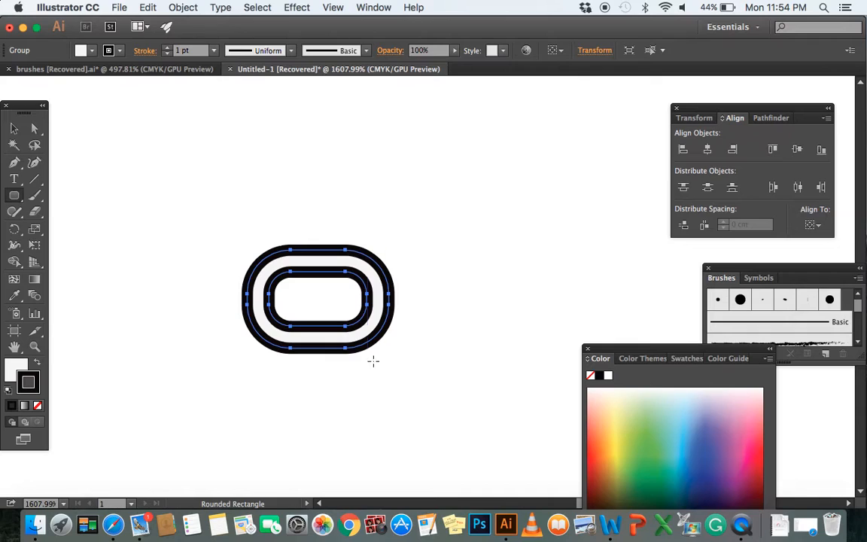
Copy the link horizontally to the right so it overlaps the original, and repeat the copy to make a row of three links
key(v)
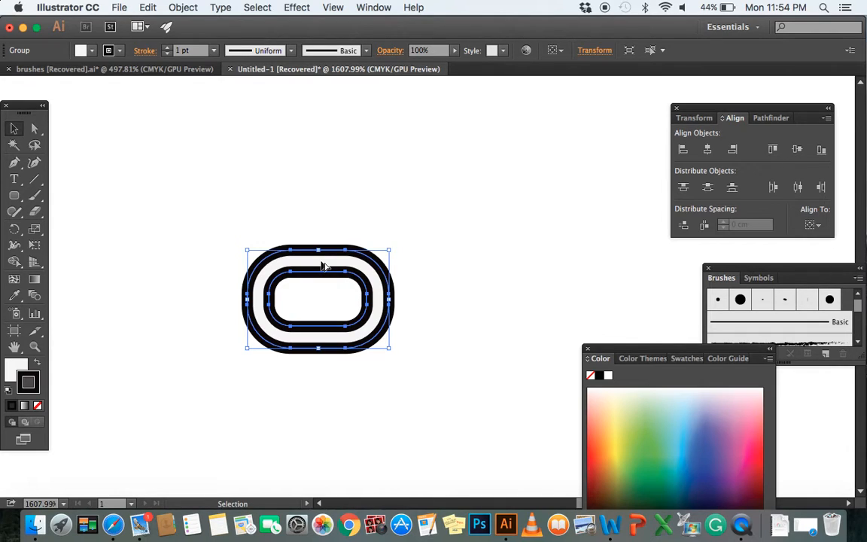
drag(322, 265, 403, 263)
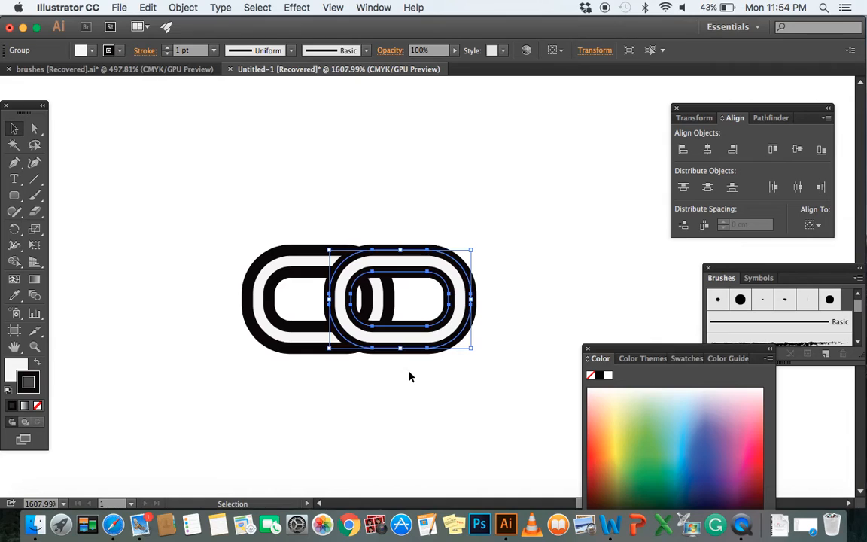
key(ctrl+d)
scroll(409, 376, right, 3)
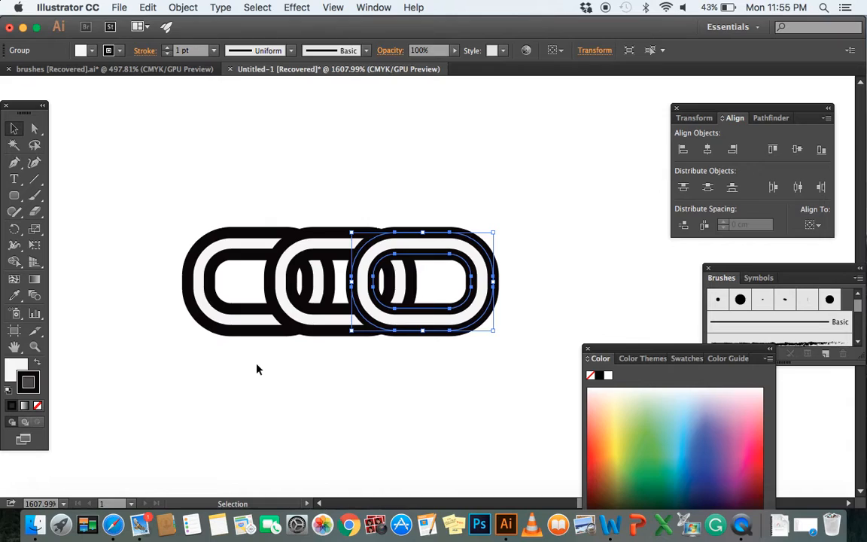
Set the stroke weight of all three links to 0.25 pt and deselect them
mouse_move(179, 225)
mouse_down()
mouse_move(287, 304)
mouse_move(414, 294)
mouse_move(483, 331)
mouse_up()
click(213, 50)
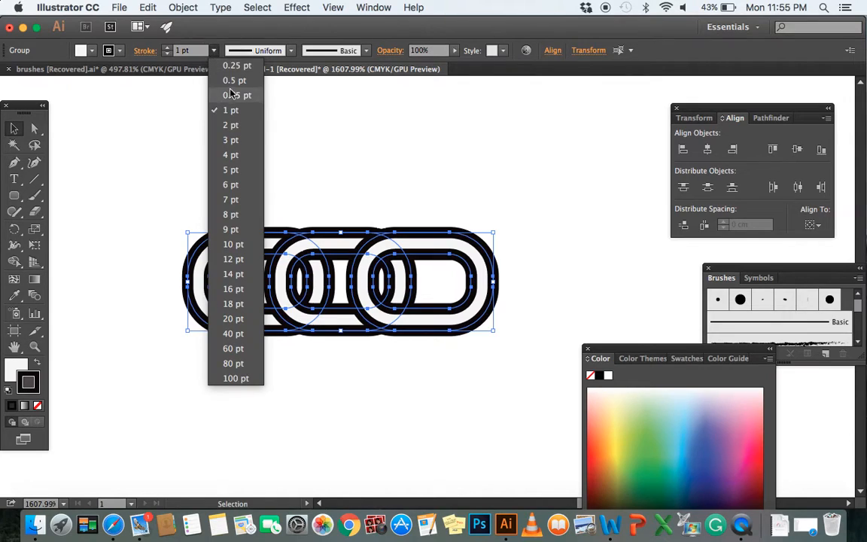
click(235, 66)
click(326, 185)
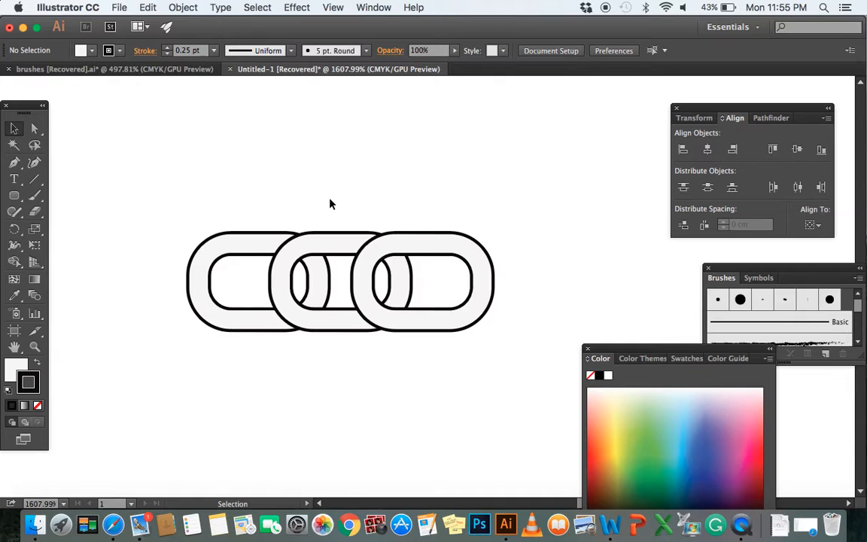
Merge the overlapping regions of the three links with the Shape Builder tool so each link passes over and under its neighbour
click(14, 263)
click(34, 129)
drag(174, 220, 451, 353)
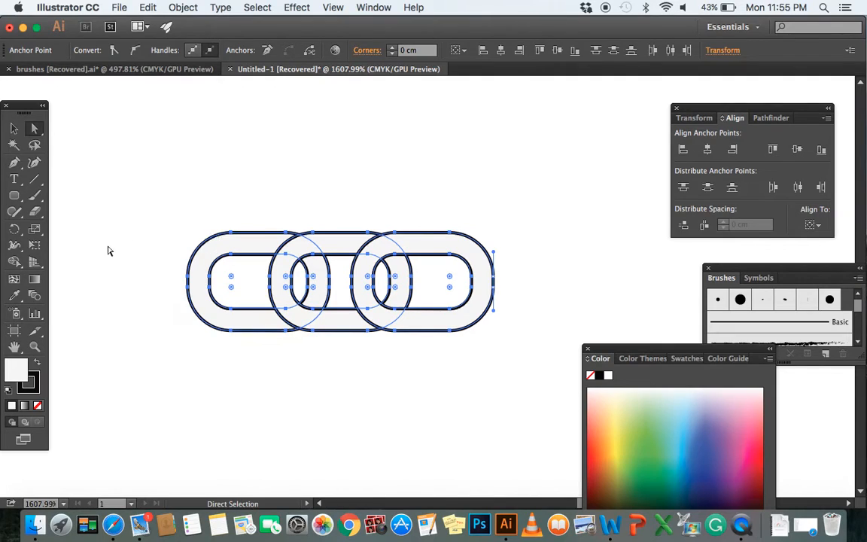
click(12, 263)
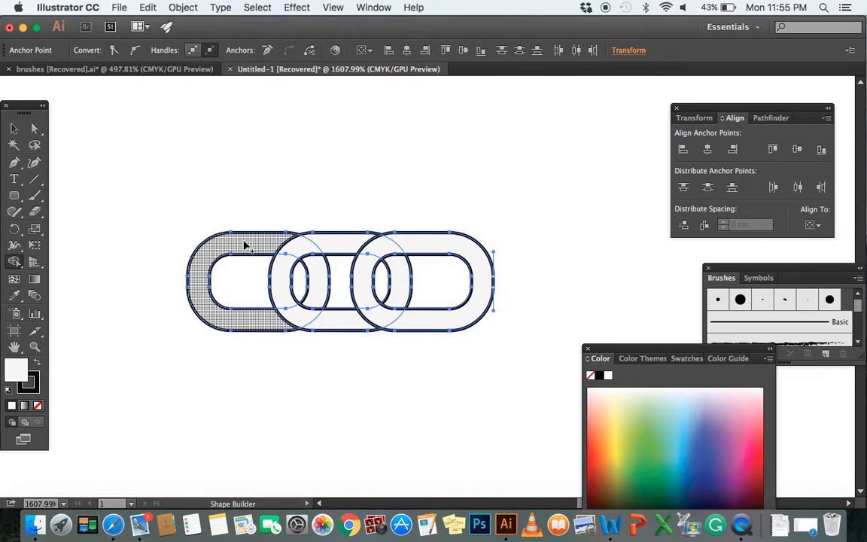
mouse_move(252, 240)
mouse_down()
mouse_move(299, 253)
mouse_move(317, 274)
mouse_up()
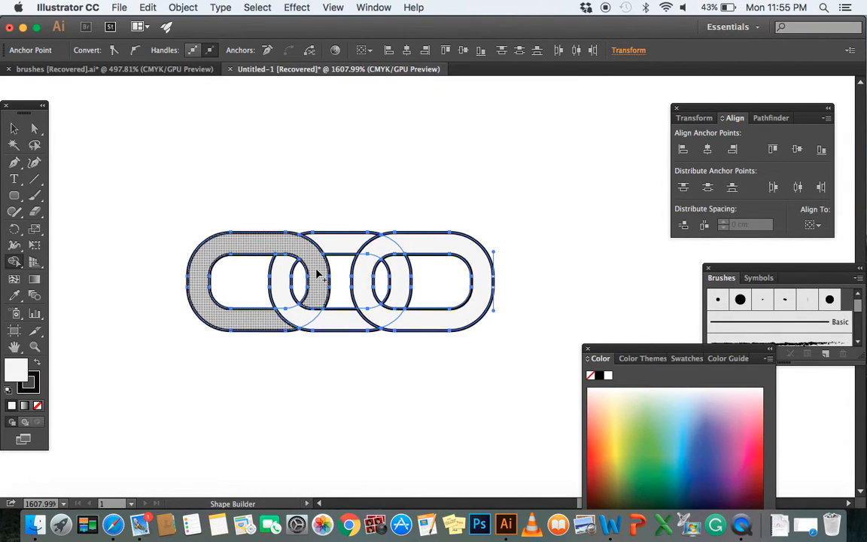
mouse_move(338, 242)
mouse_down()
mouse_move(390, 258)
mouse_move(403, 277)
mouse_up()
drag(293, 314, 315, 321)
key(super+z)
mouse_move(285, 291)
mouse_down()
mouse_move(300, 310)
mouse_move(280, 293)
mouse_move(337, 321)
mouse_move(380, 316)
mouse_move(402, 330)
mouse_up()
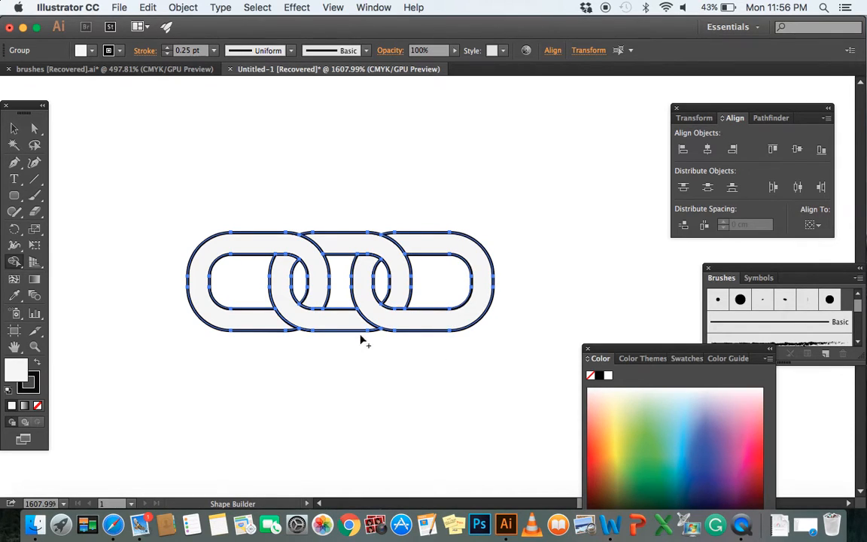
Ungroup the merged chain links and deselect them
click(13, 129)
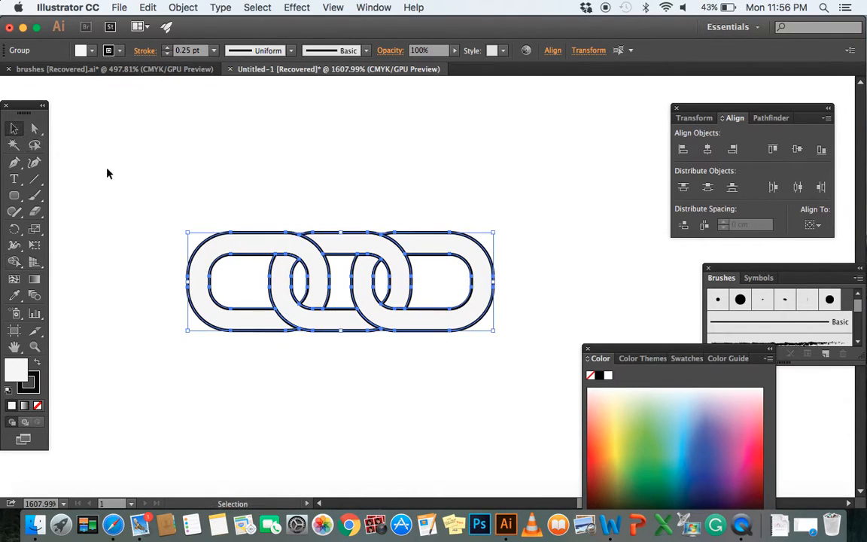
right_click(248, 294)
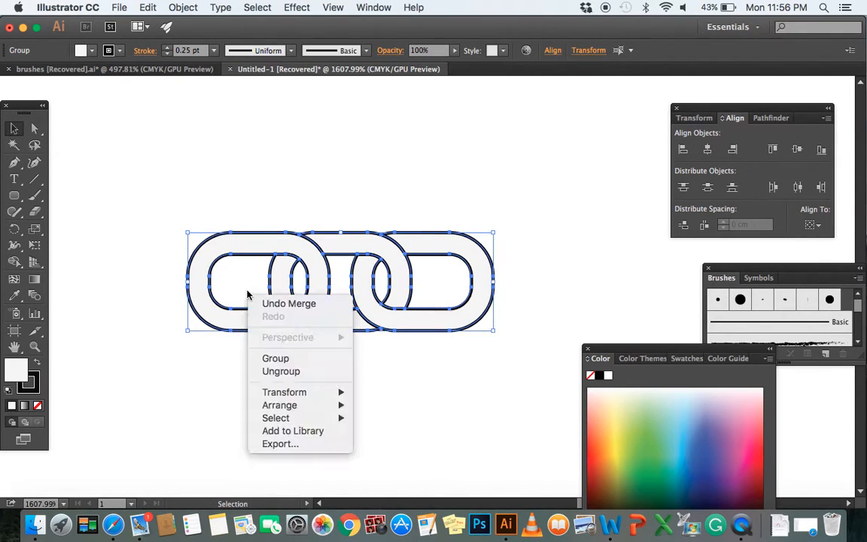
click(280, 371)
click(273, 360)
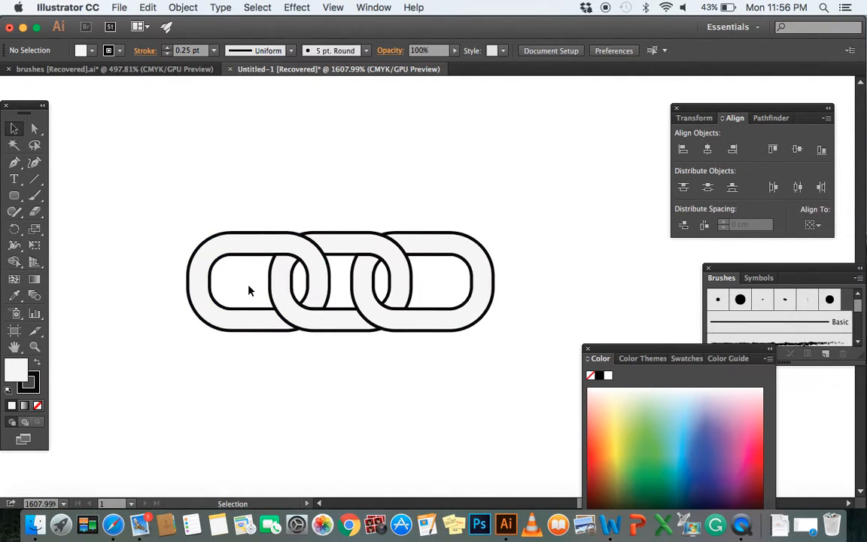
Draw a straight vertical line across the middle of the left link with the Pen tool and copy it across the right link
key(a)
drag(165, 202, 508, 385)
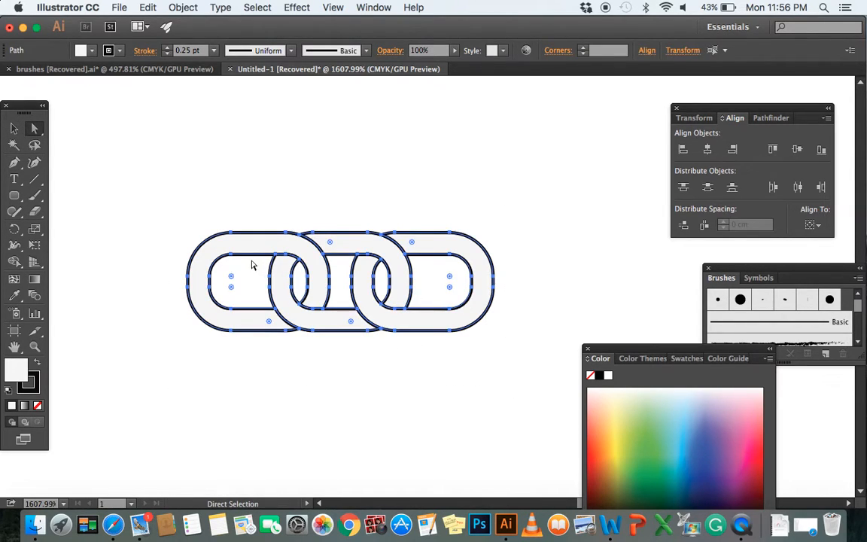
click(13, 162)
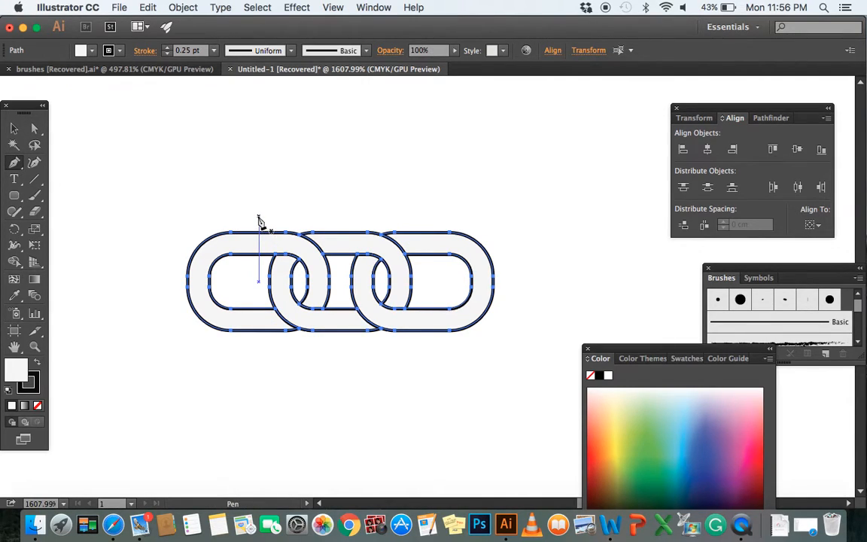
click(258, 218)
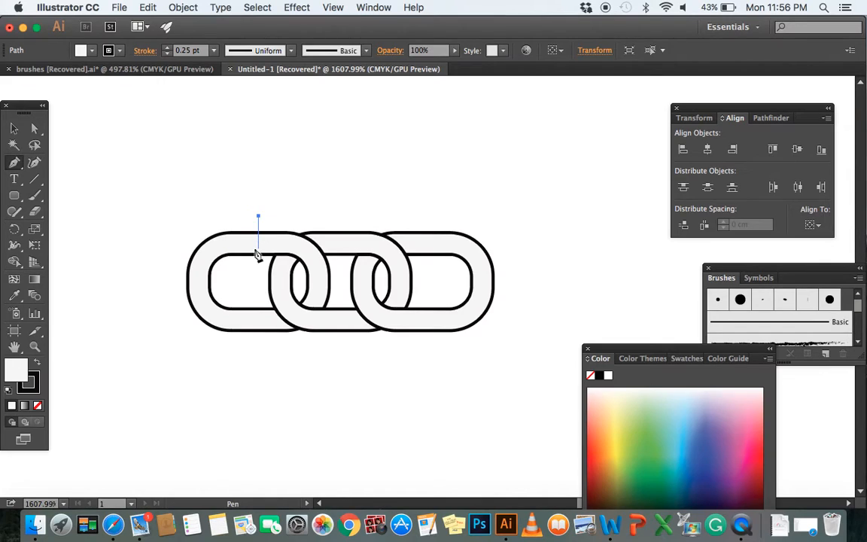
shift+click(258, 354)
key(a)
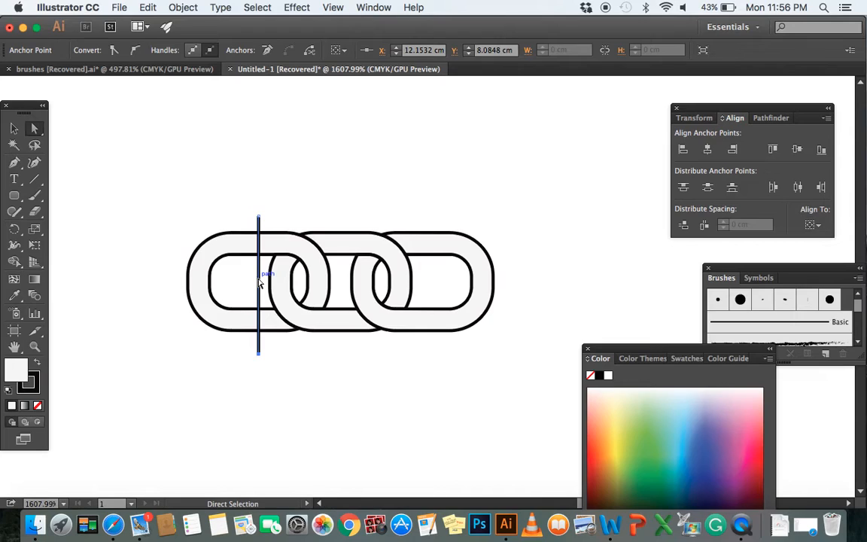
key(alt)
drag(258, 282, 426, 284)
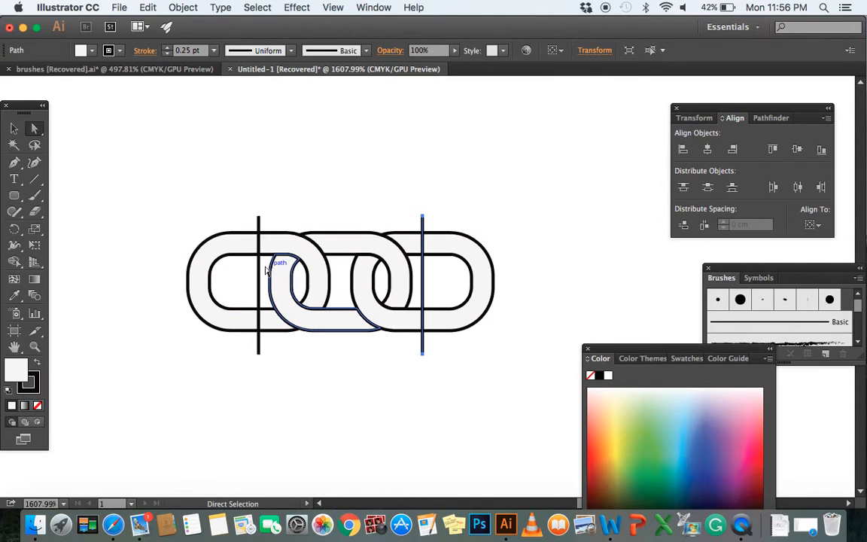
Split the left link along its vertical line with the Shape Builder tool, making its outer half a separate shape
click(201, 274)
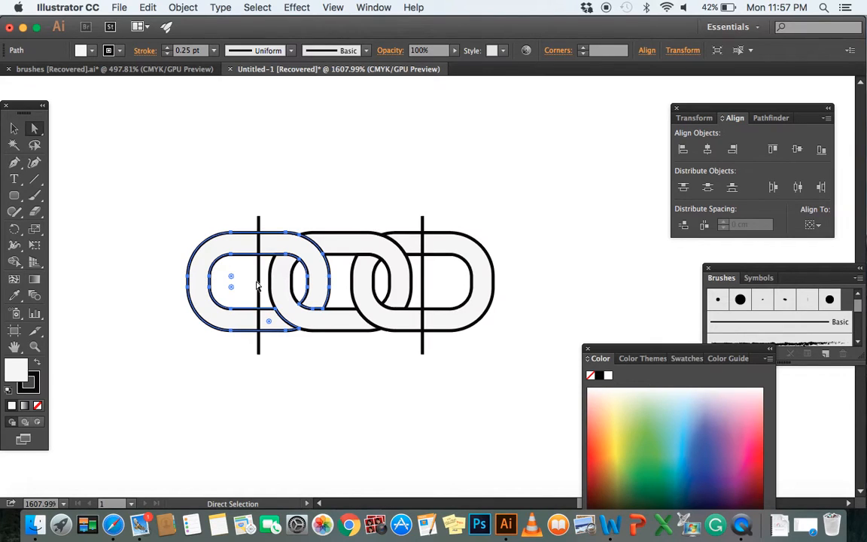
shift+click(261, 283)
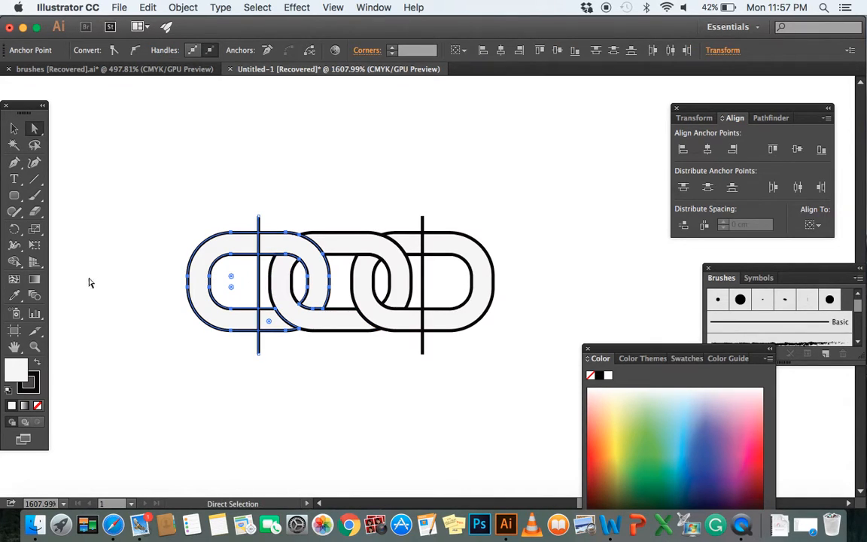
click(14, 261)
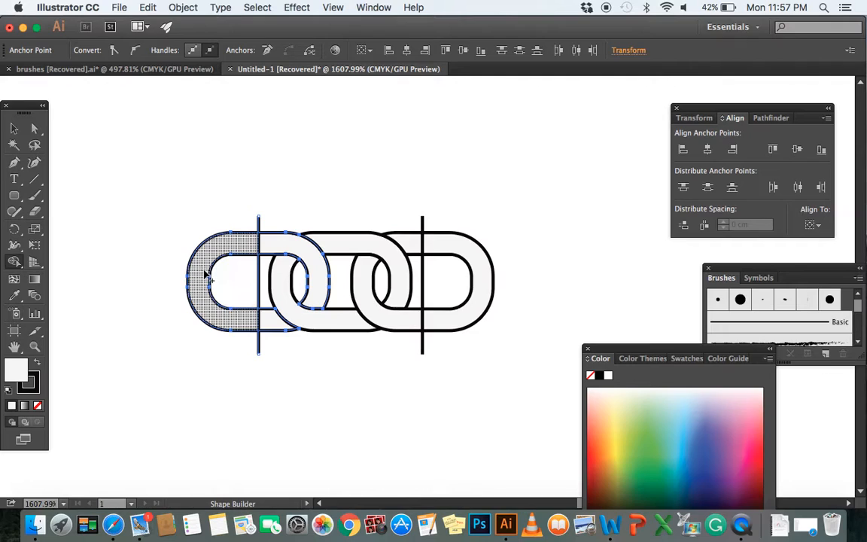
click(205, 272)
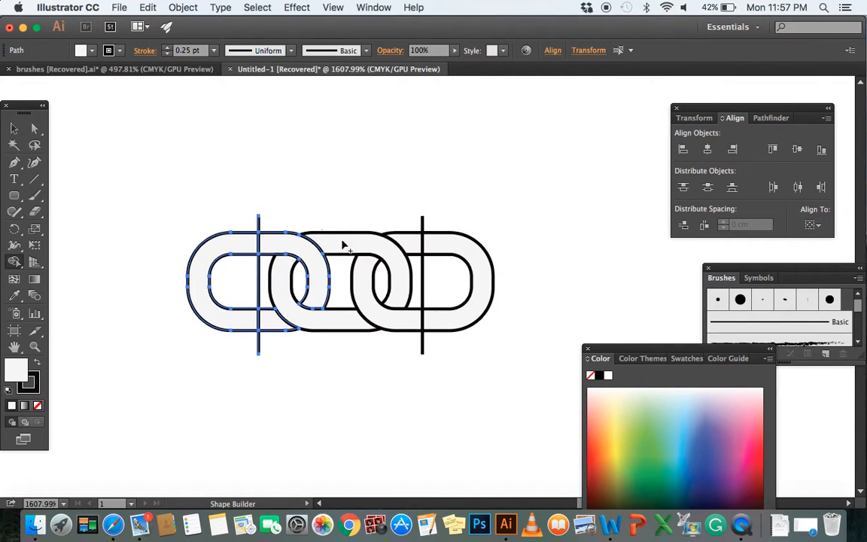
Split the right link along its vertical line with the Shape Builder tool, making its outer half a separate shape
click(33, 128)
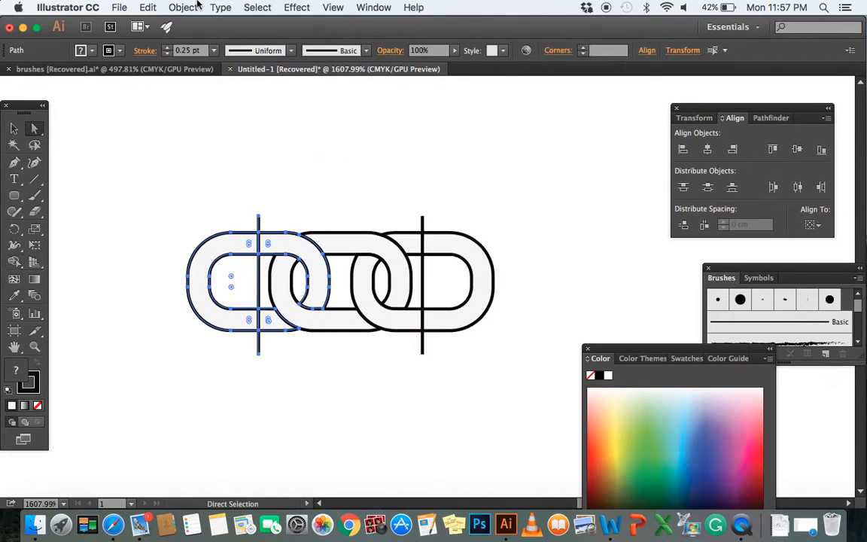
click(444, 248)
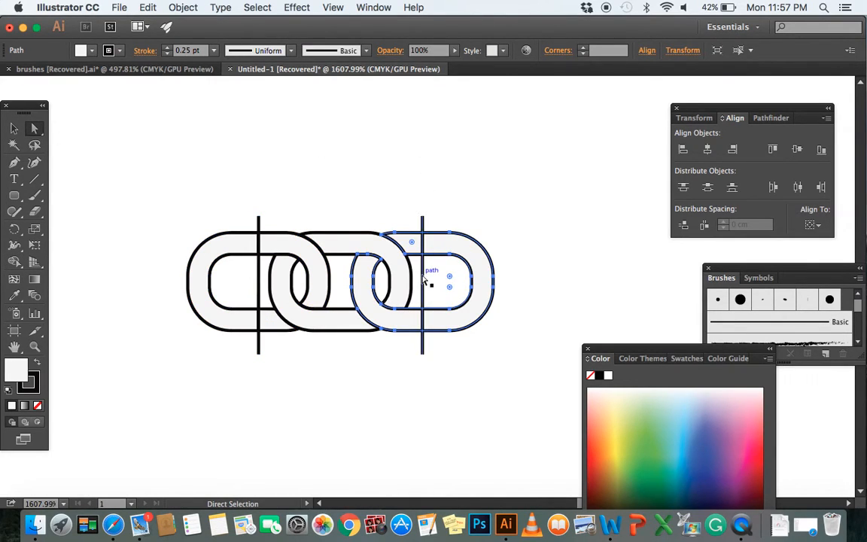
shift+click(423, 279)
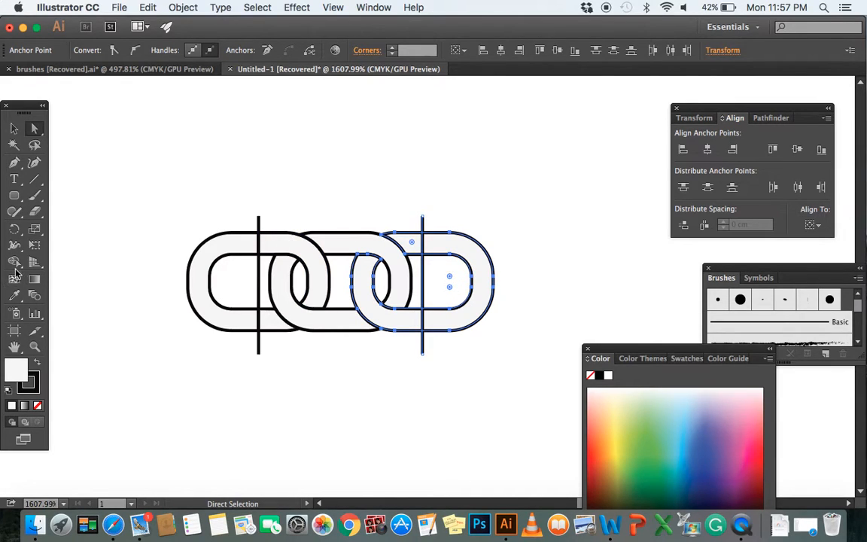
click(13, 263)
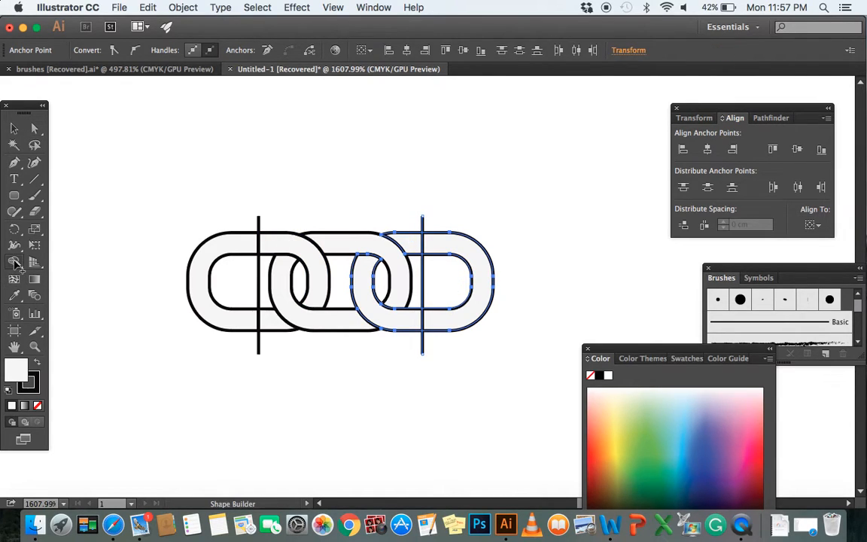
click(465, 246)
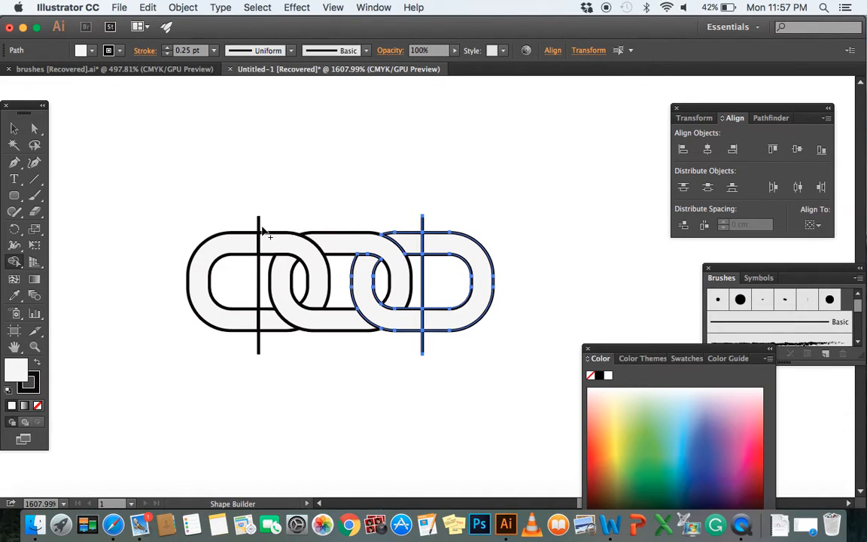
Erase the left cutting line's segments above and inside the left link with the Shape Builder tool
click(34, 127)
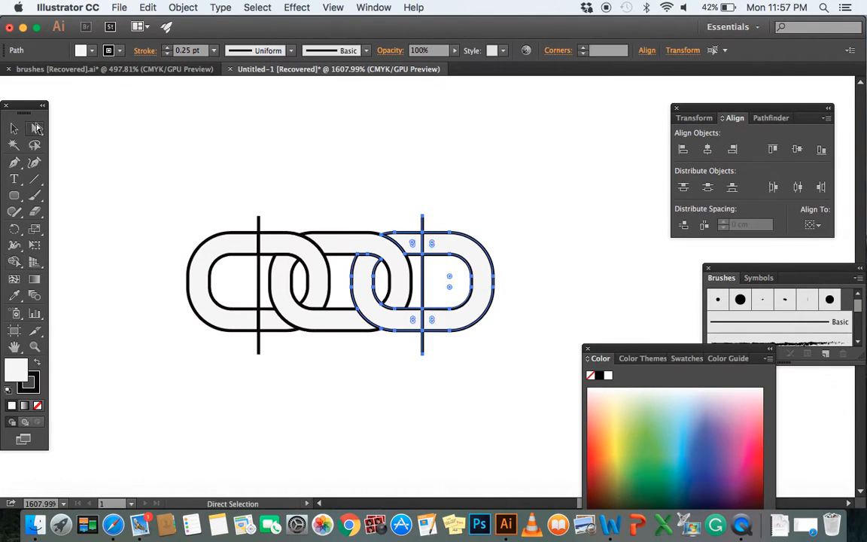
drag(211, 206, 494, 321)
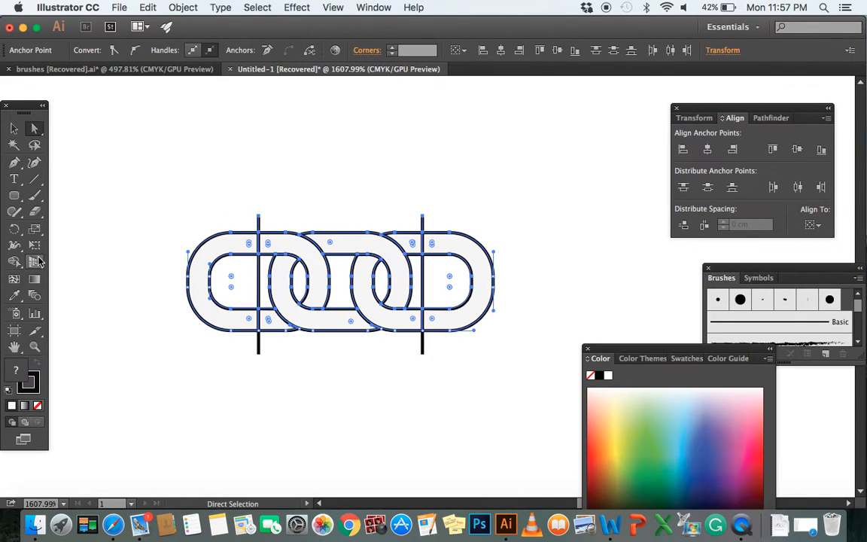
click(13, 266)
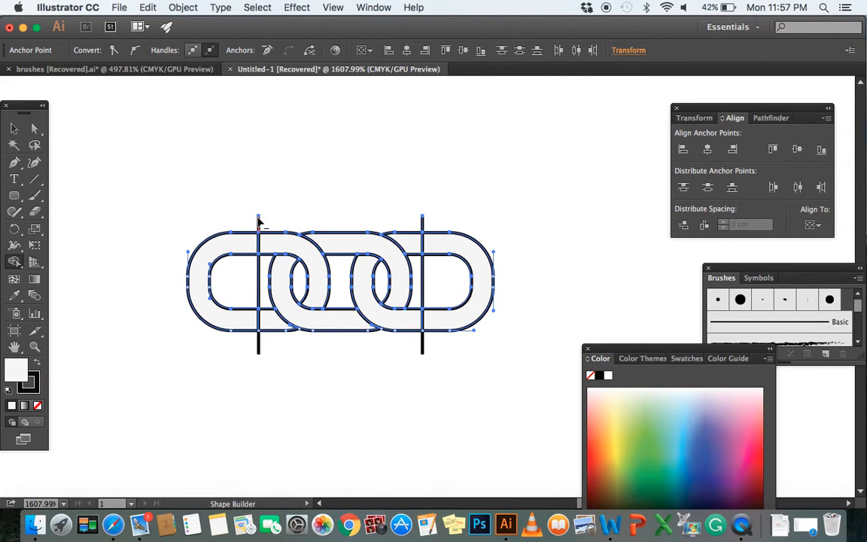
alt+click(258, 221)
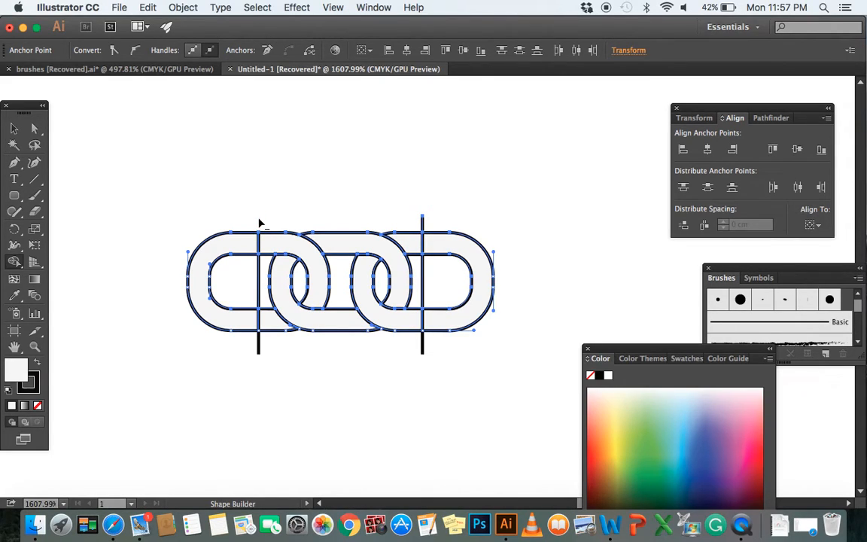
alt+click(259, 271)
Erase the left line's stub below the chain and the right line's segments above, inside and below the right link
click(33, 128)
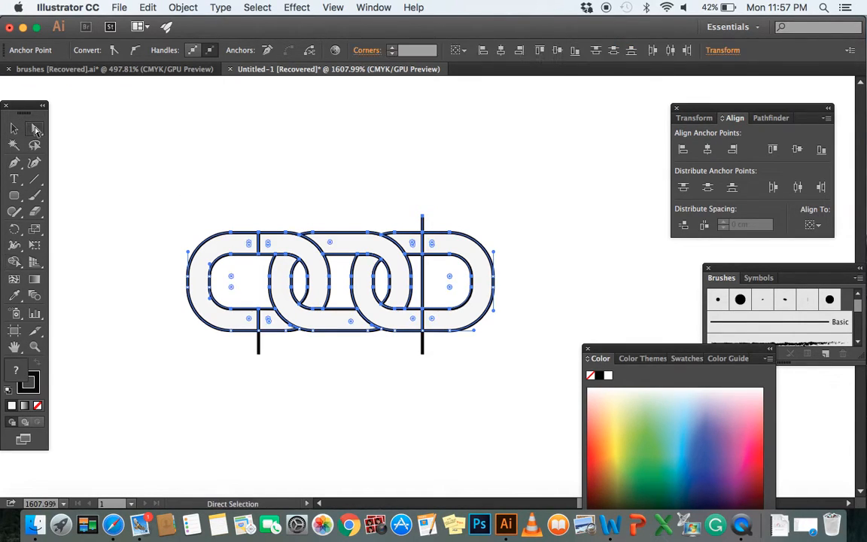
drag(159, 191, 498, 371)
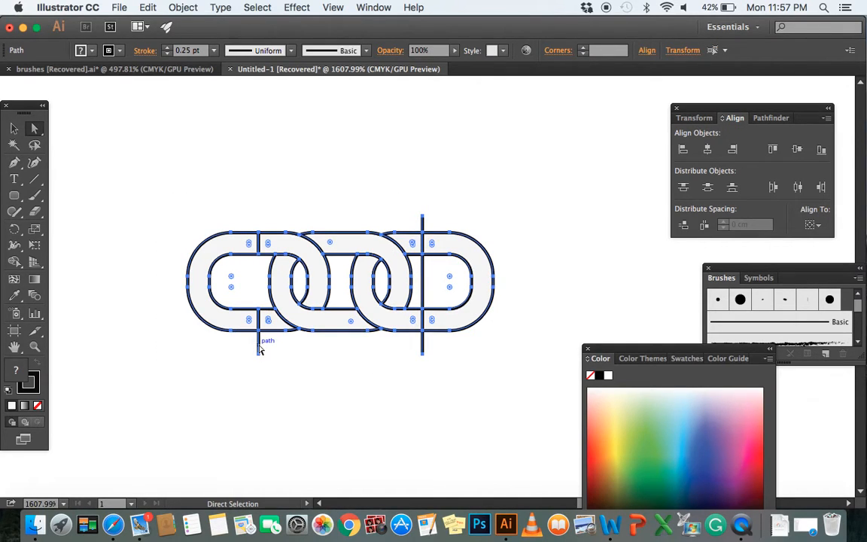
click(14, 261)
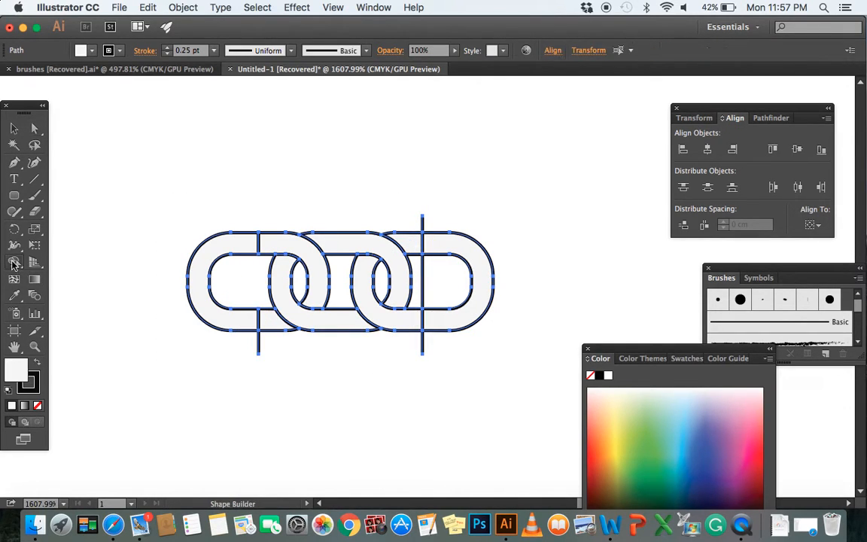
alt+click(259, 347)
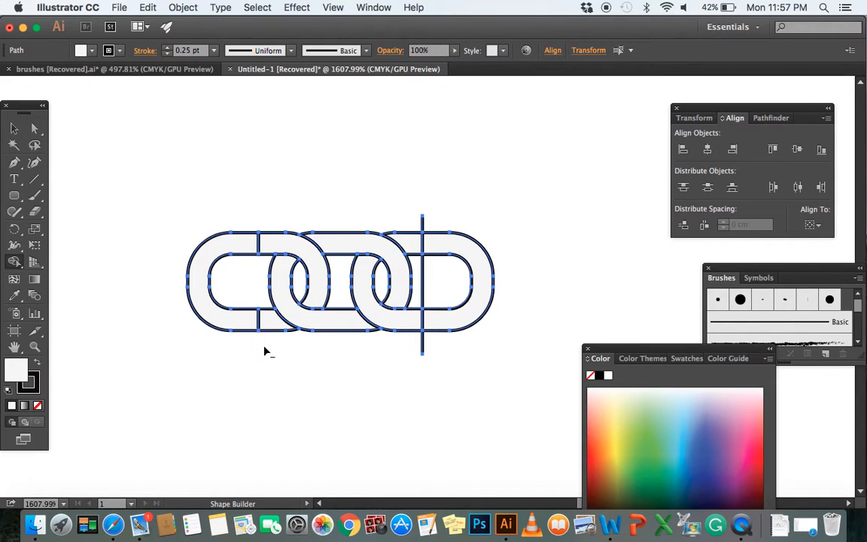
alt+click(422, 223)
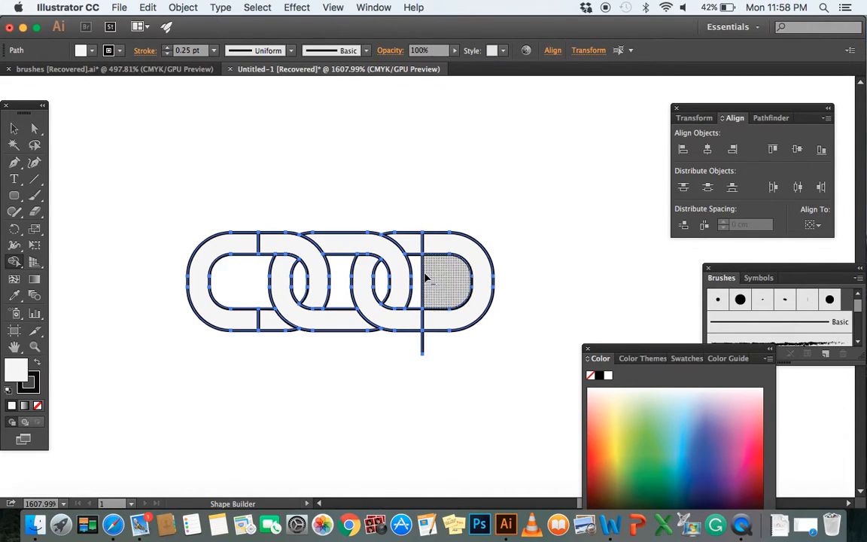
alt+click(423, 349)
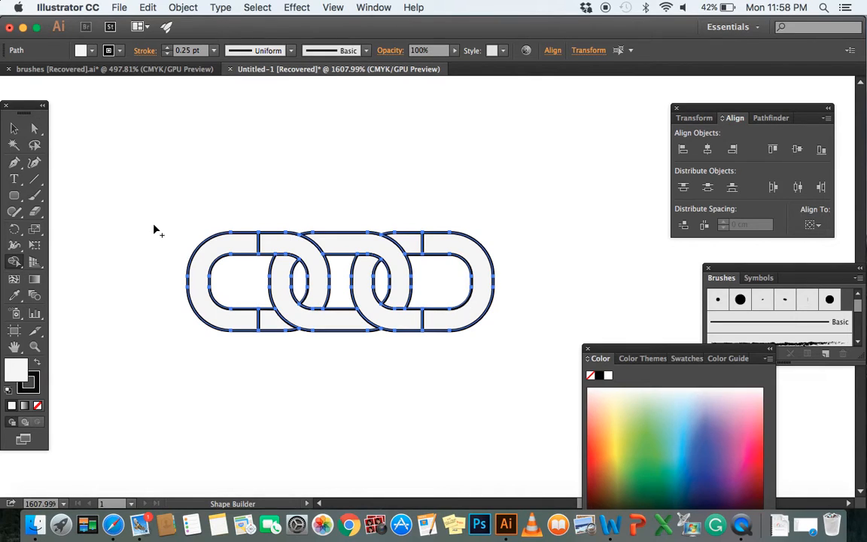
Deselect the chain and move the left link's outer half to the left, clear of the middle section
click(14, 127)
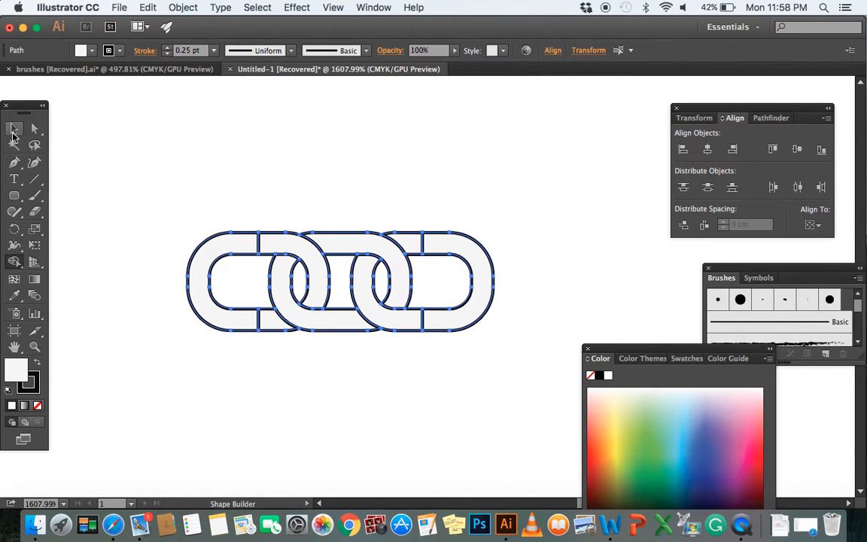
right_click(257, 288)
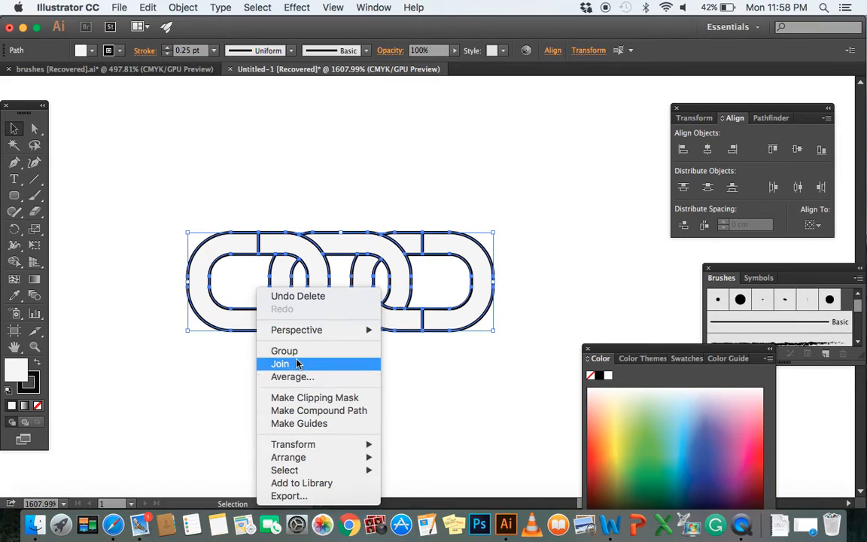
click(218, 359)
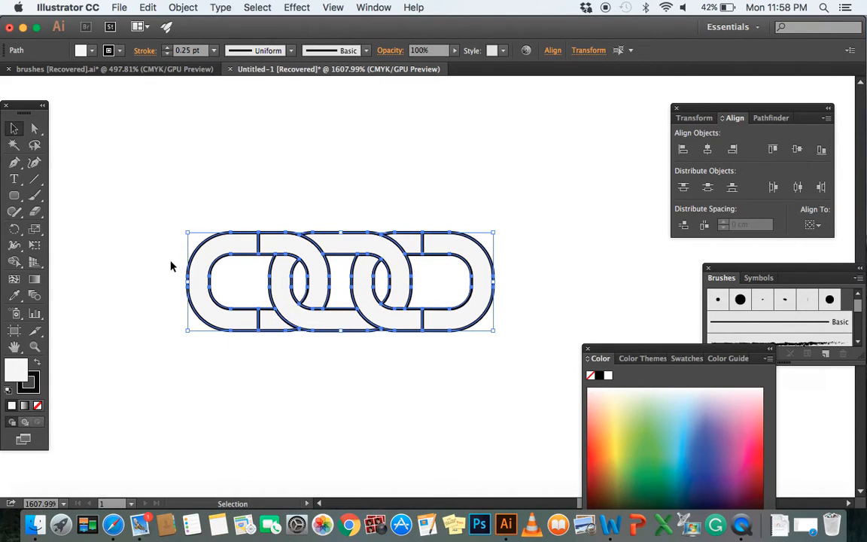
click(133, 237)
click(194, 272)
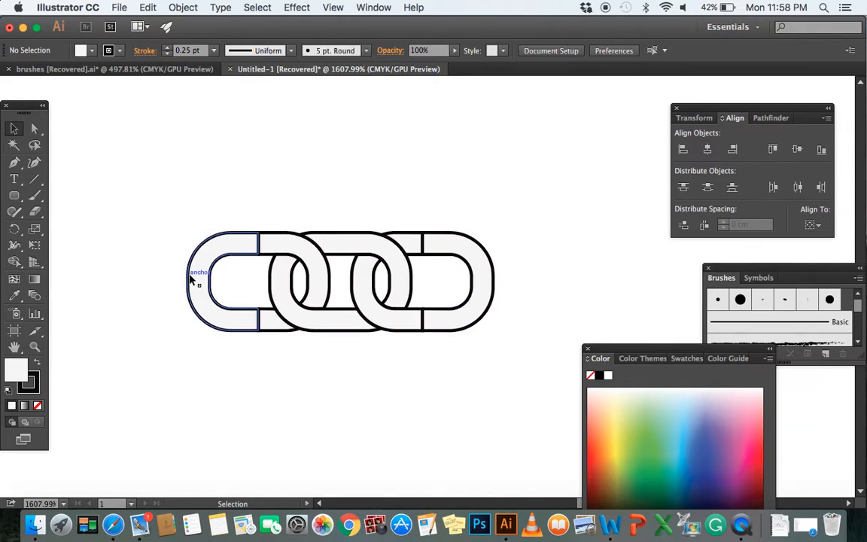
key(Left)
key(Left)
key(Left)
key(Left)
key(Left)
key(Left)
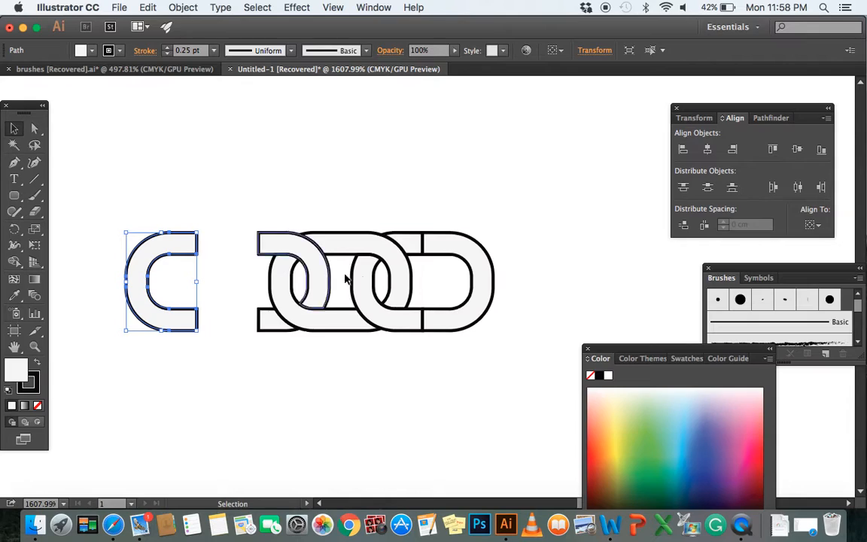
Move the right link's outer half to the right, clear of the middle section, and deselect it
click(450, 254)
key(Right)
key(Right)
key(Right)
key(Right)
key(Right)
key(Right)
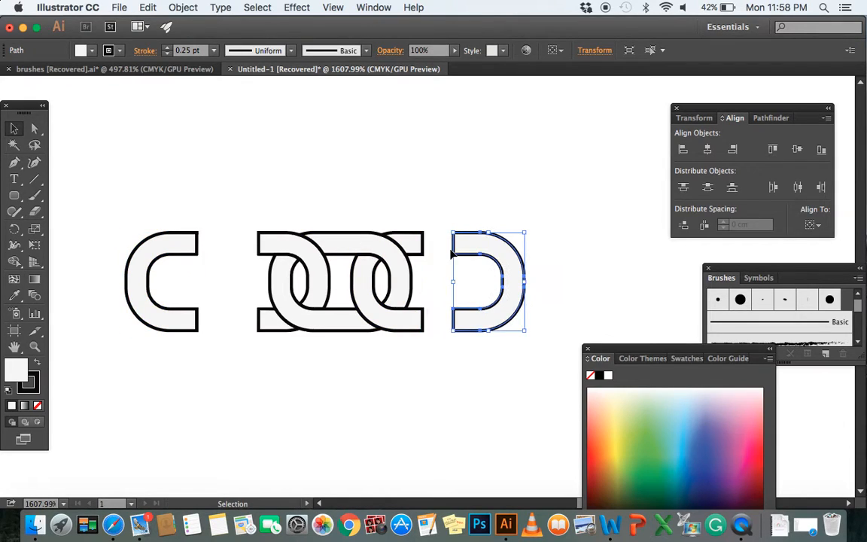
click(413, 389)
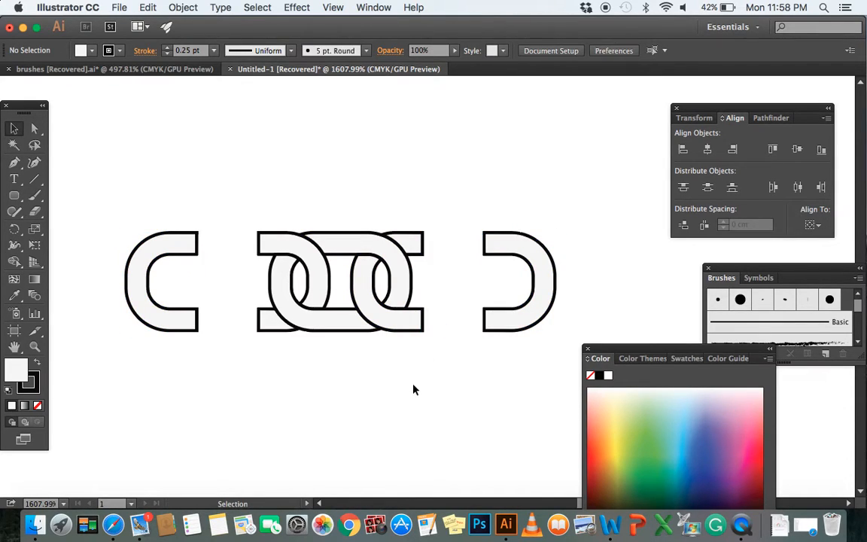
Fill all the chain pieces with a light grey swatch and remove their stroke
scroll(387, 363, down, 2)
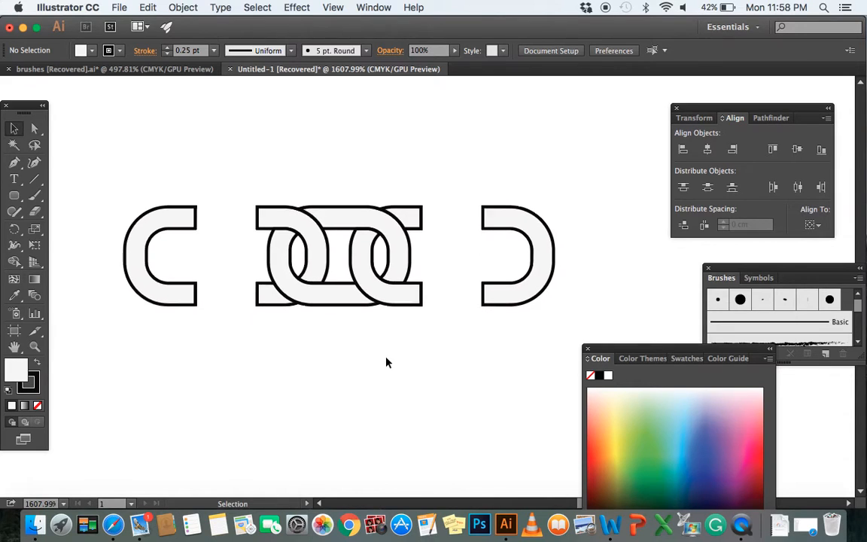
drag(115, 166, 556, 326)
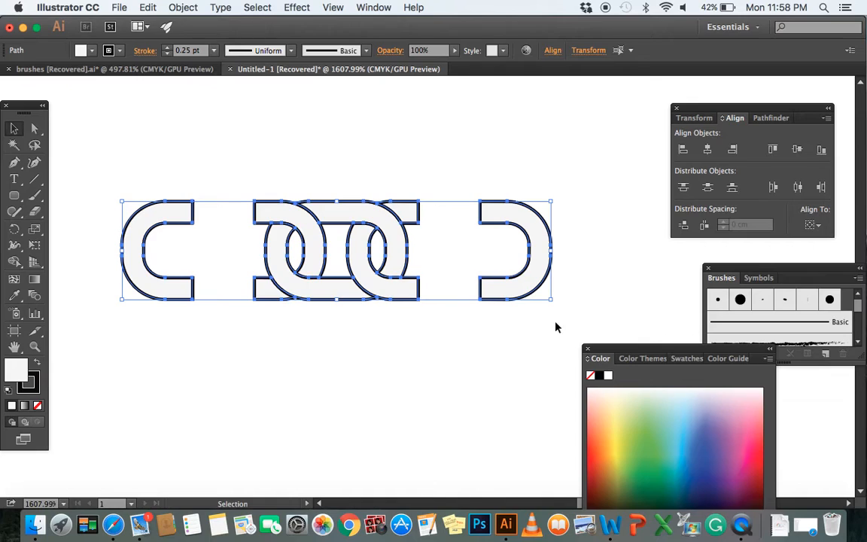
click(685, 359)
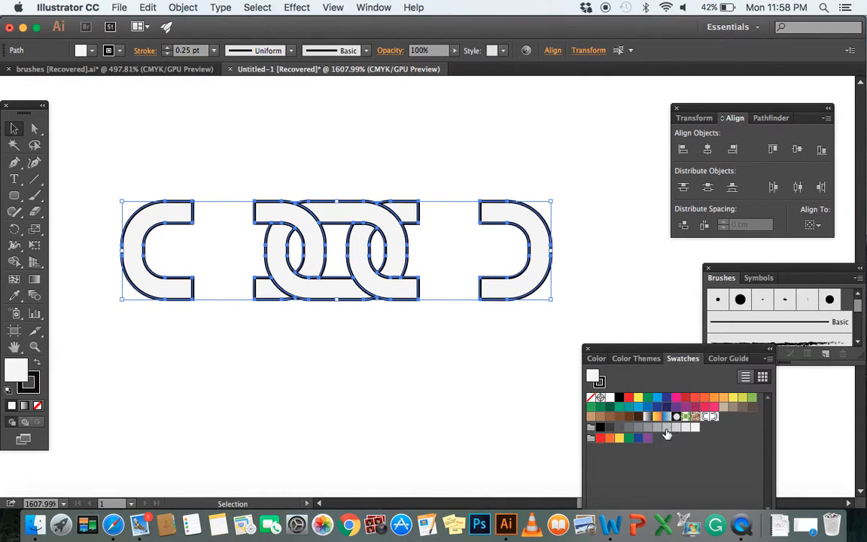
click(666, 427)
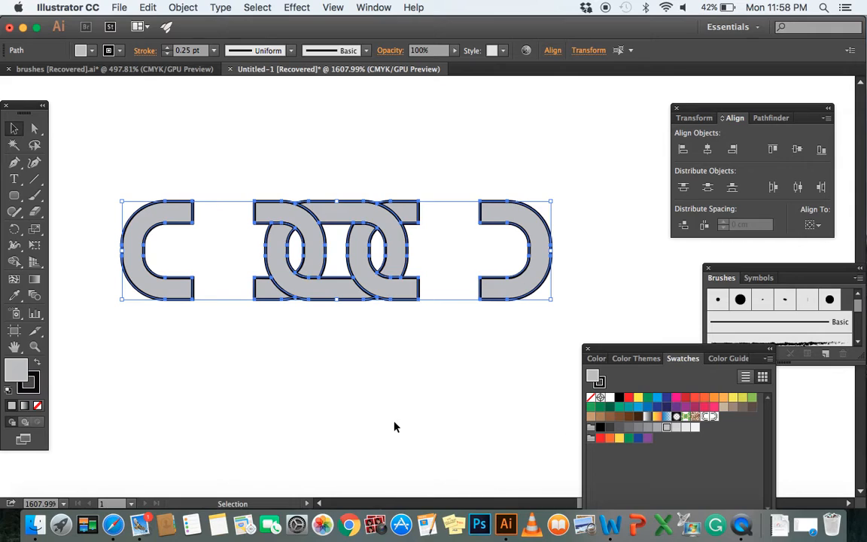
click(29, 382)
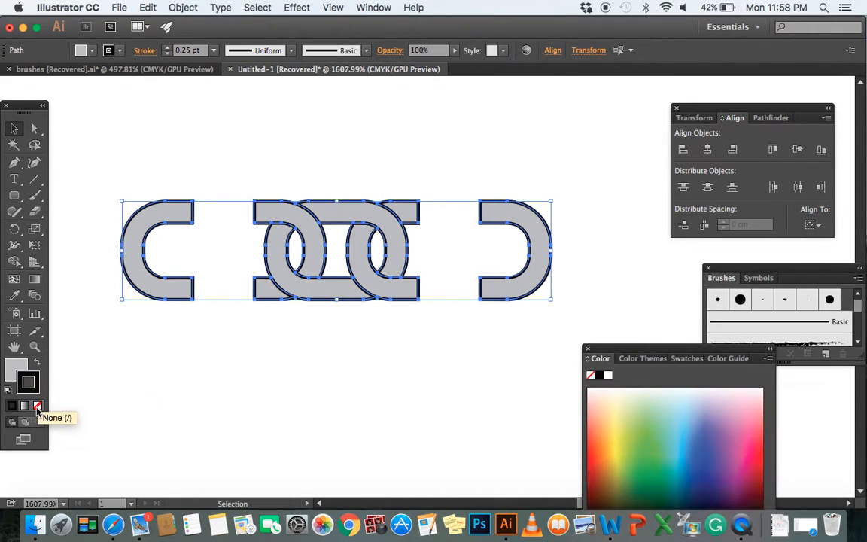
click(38, 406)
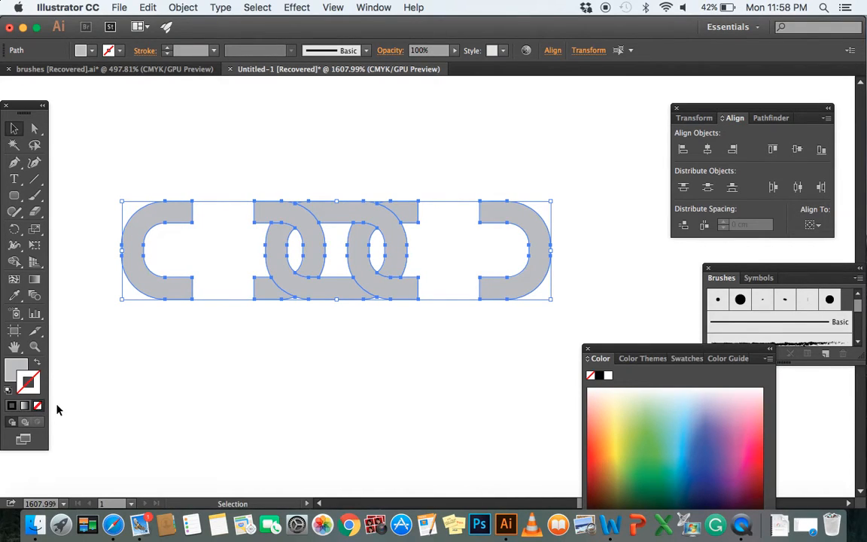
Give the front copy of all chain pieces a 0.25 pt black stroke and no fill, over the grey shapes
key(a)
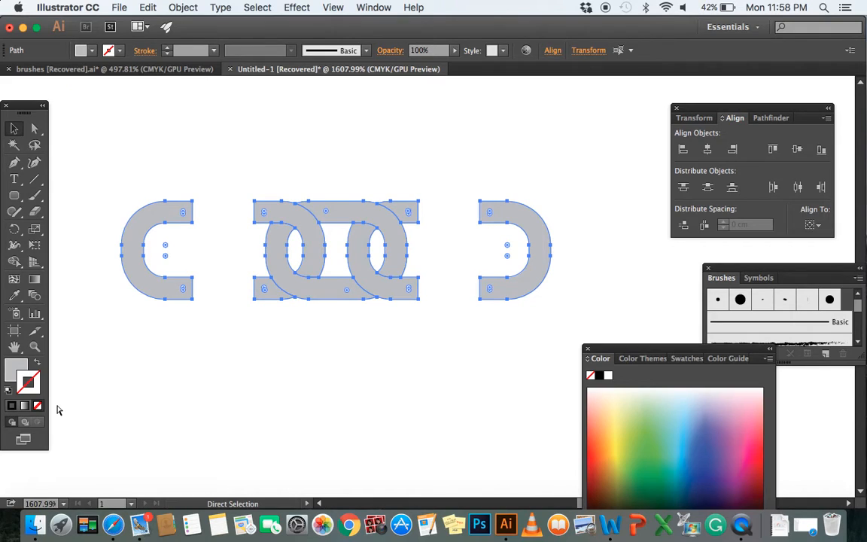
key(v)
key(a)
key(v)
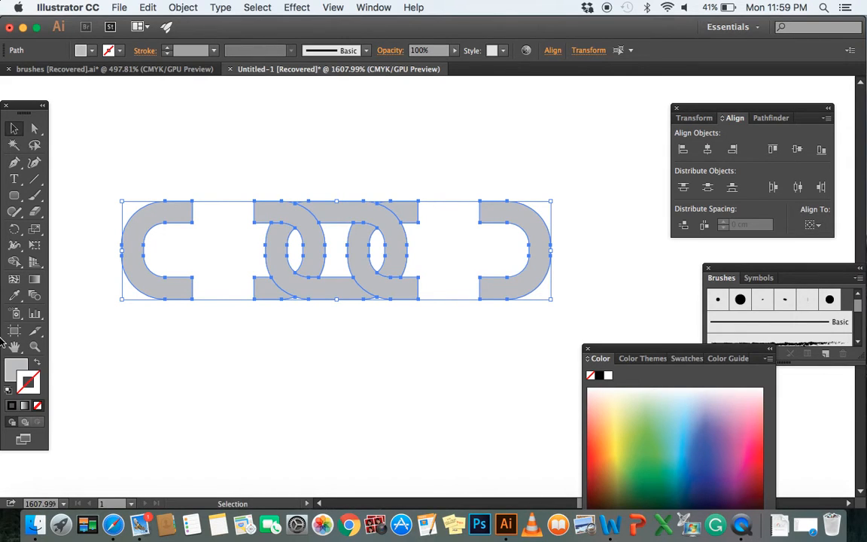
click(213, 51)
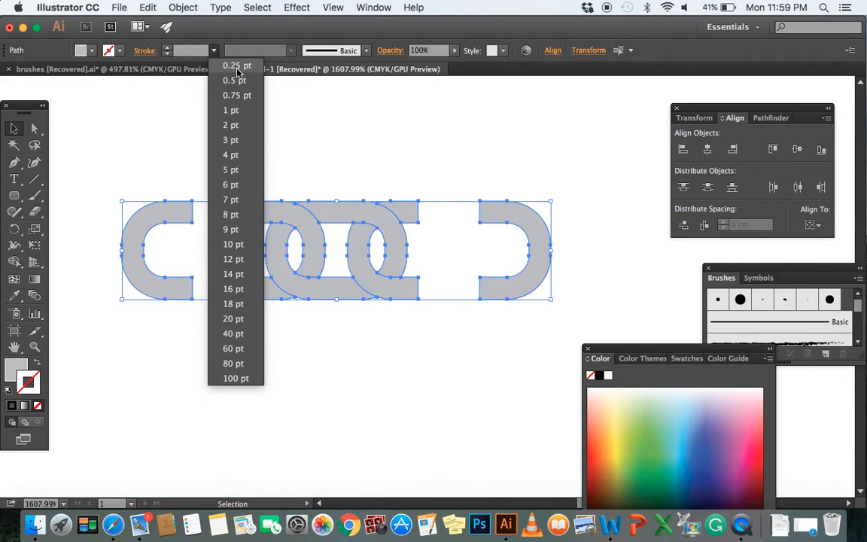
click(237, 67)
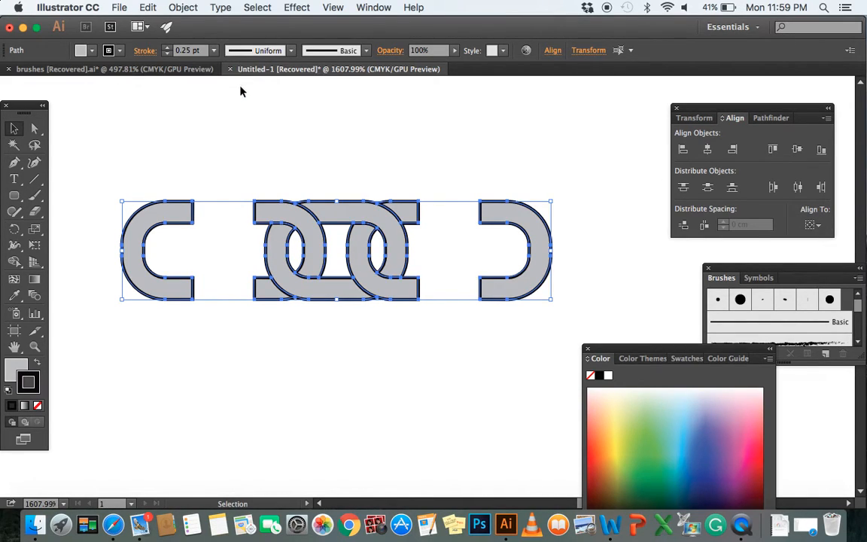
click(16, 369)
click(37, 406)
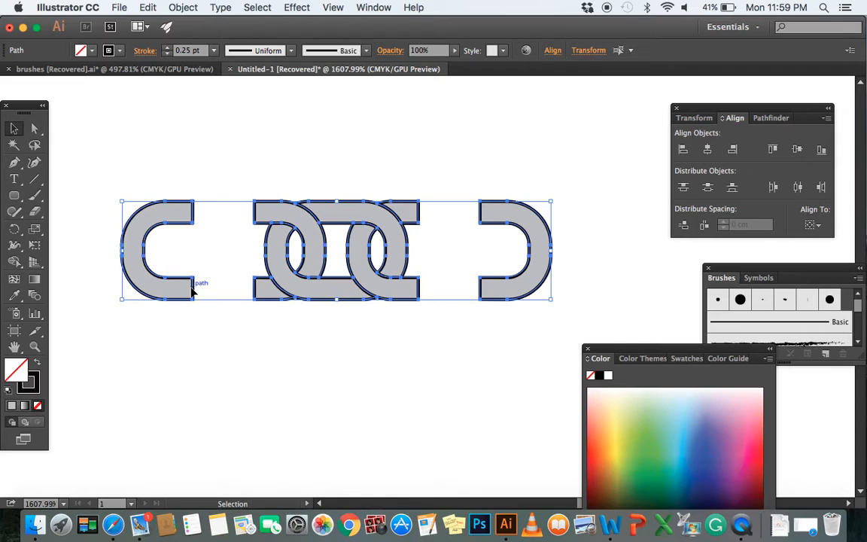
Delete the two vertical outline segments that close the open ends of the left link half
click(202, 200)
click(35, 128)
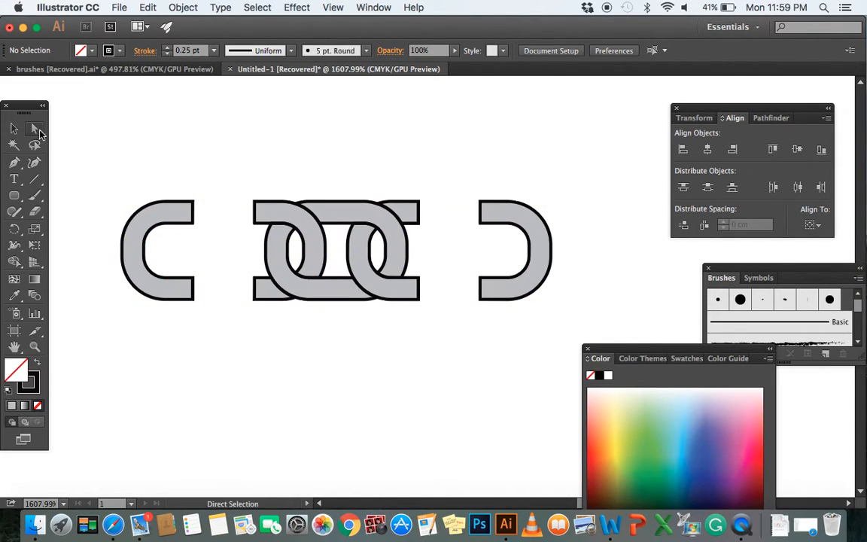
click(193, 220)
click(194, 255)
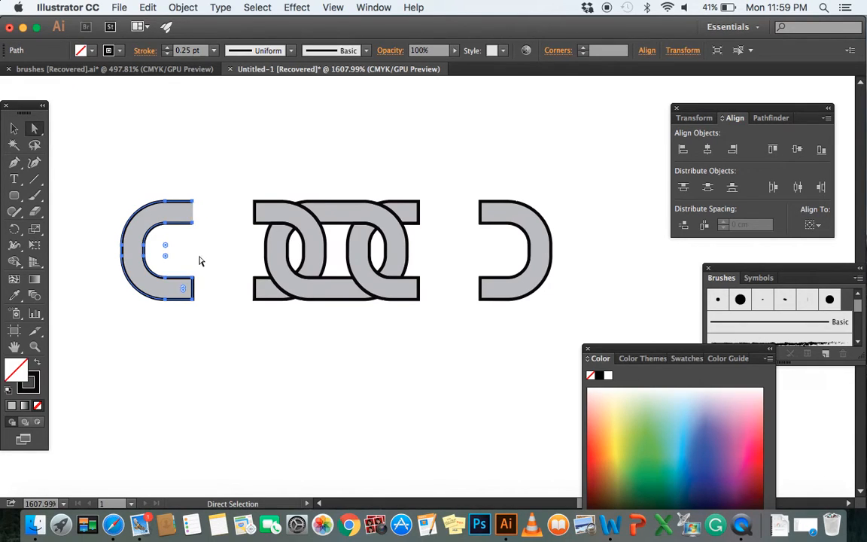
key(super+shift+a)
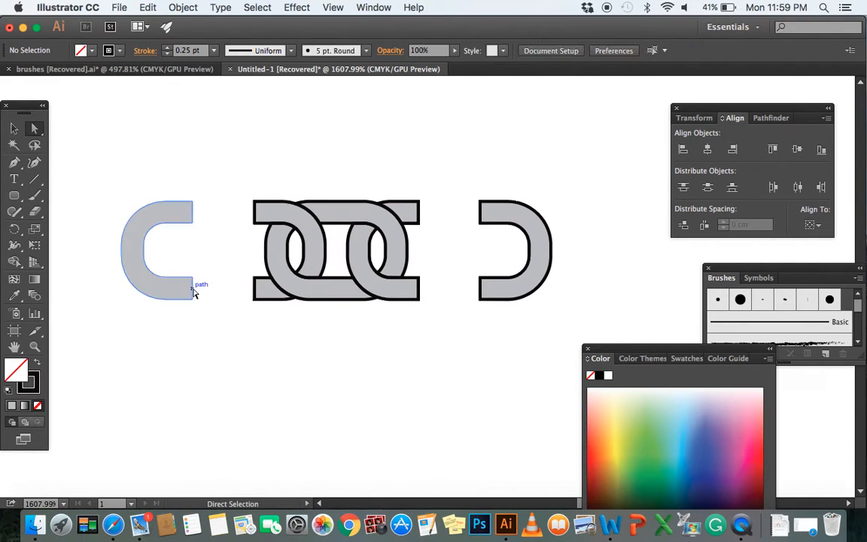
click(193, 292)
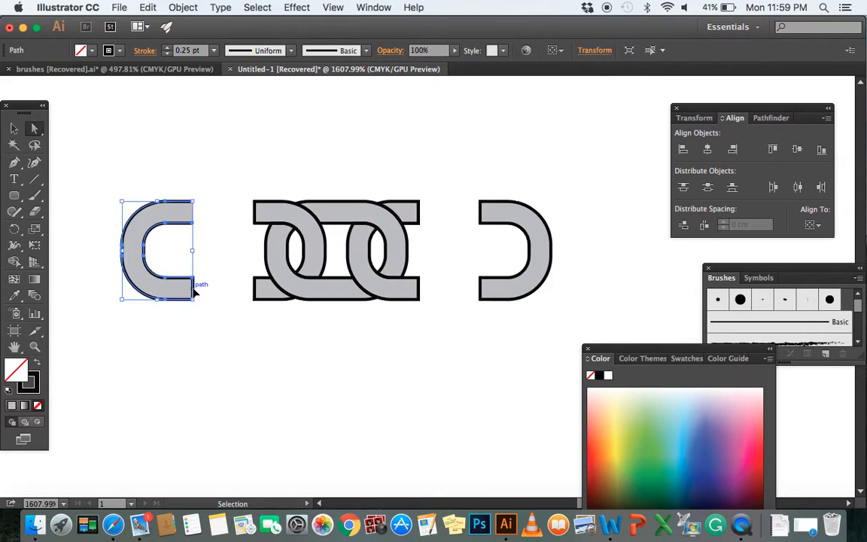
click(198, 348)
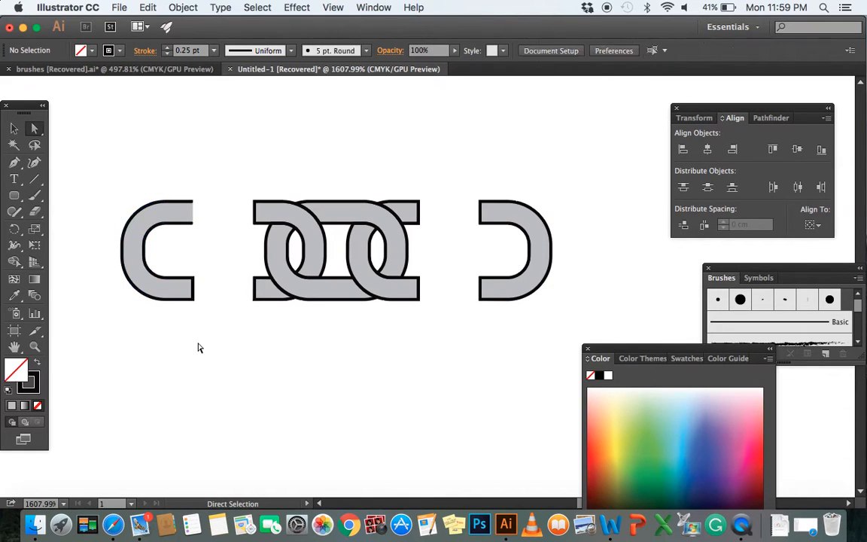
click(194, 297)
key(Delete)
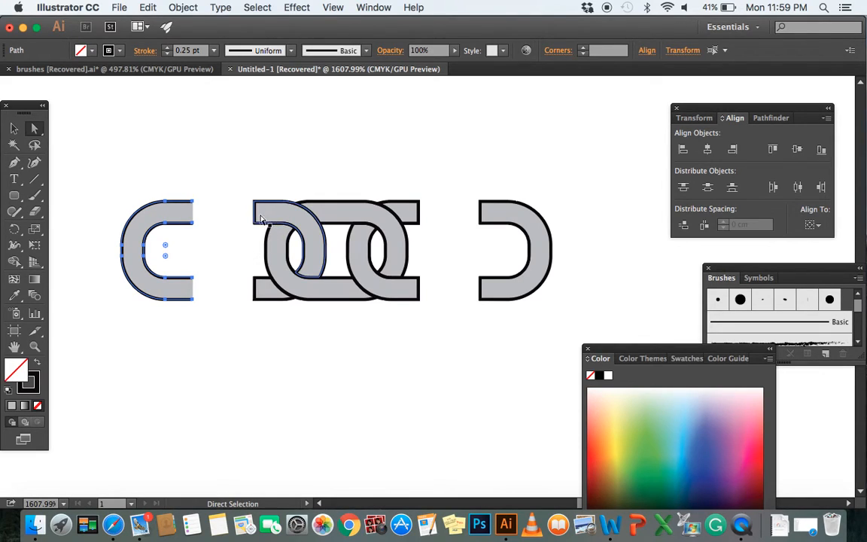
click(233, 247)
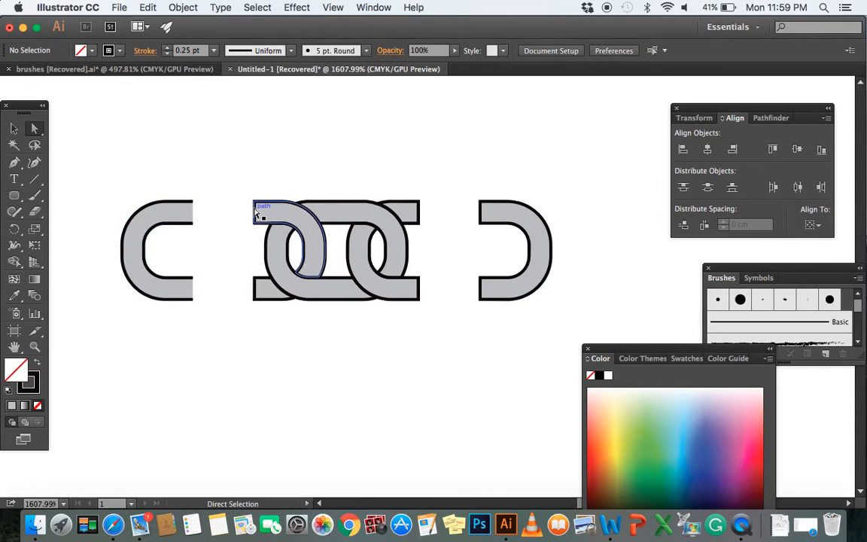
Delete the upper and lower outline segments closing the middle section's left ends
click(256, 216)
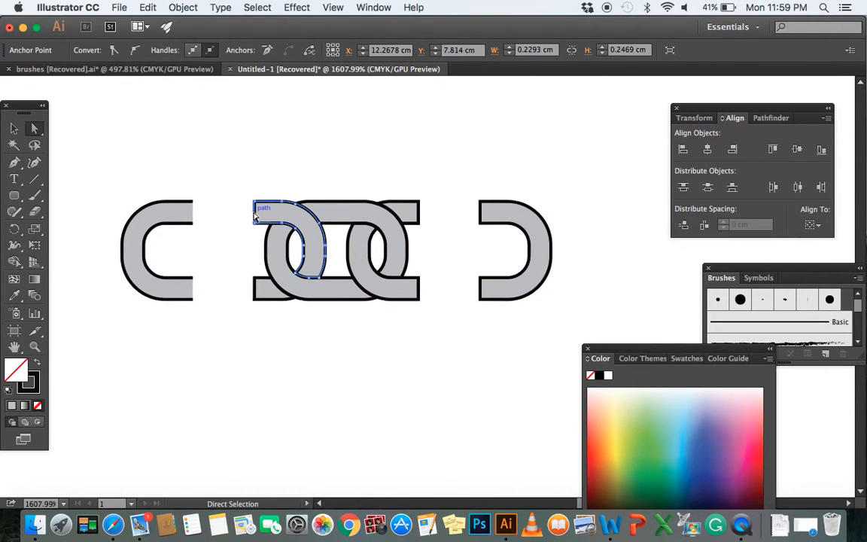
key(Delete)
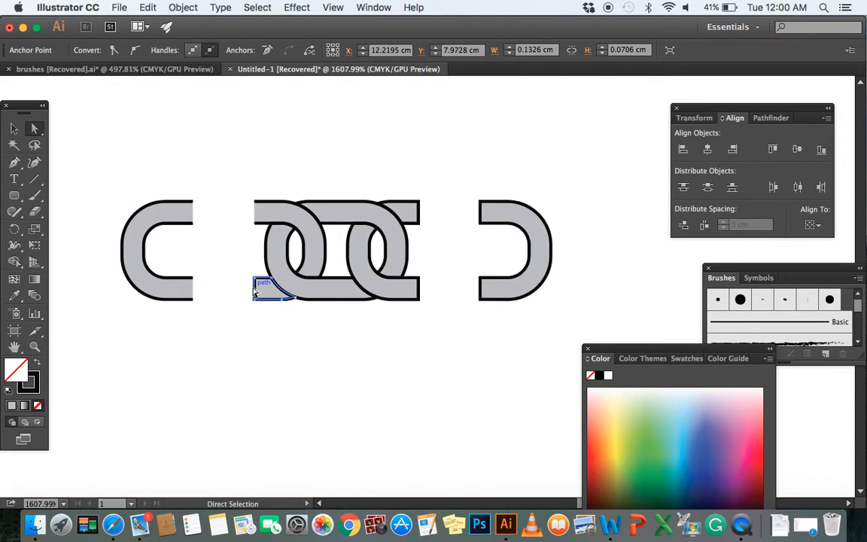
click(255, 291)
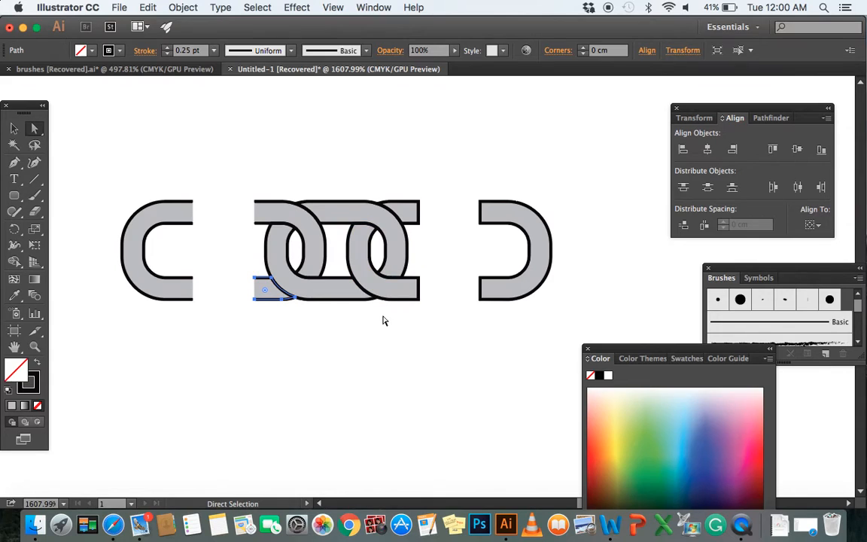
key(super+j)
click(258, 391)
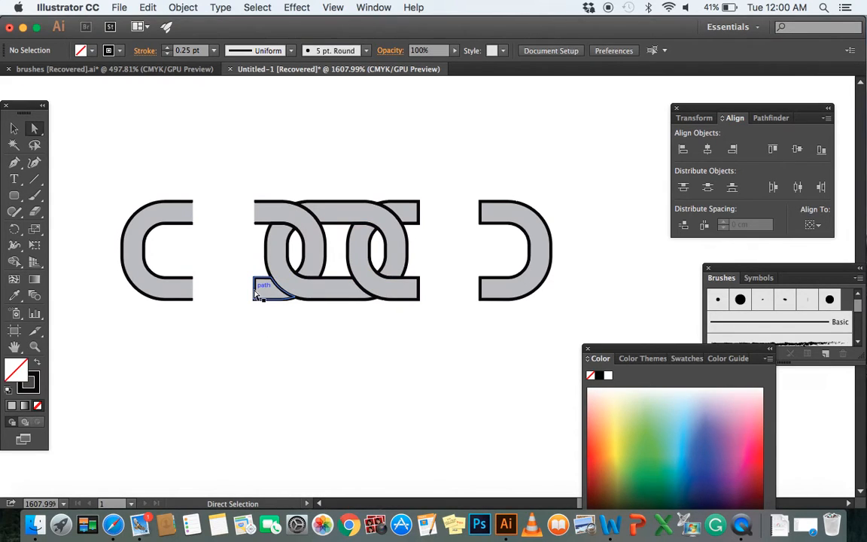
click(256, 293)
click(256, 293)
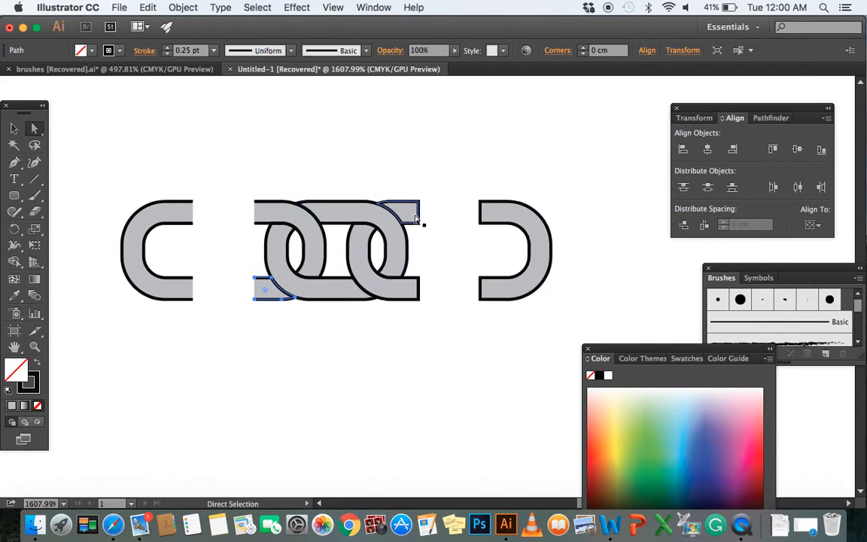
Delete the upper and lower outline segments closing the middle section's right ends
click(419, 214)
click(419, 215)
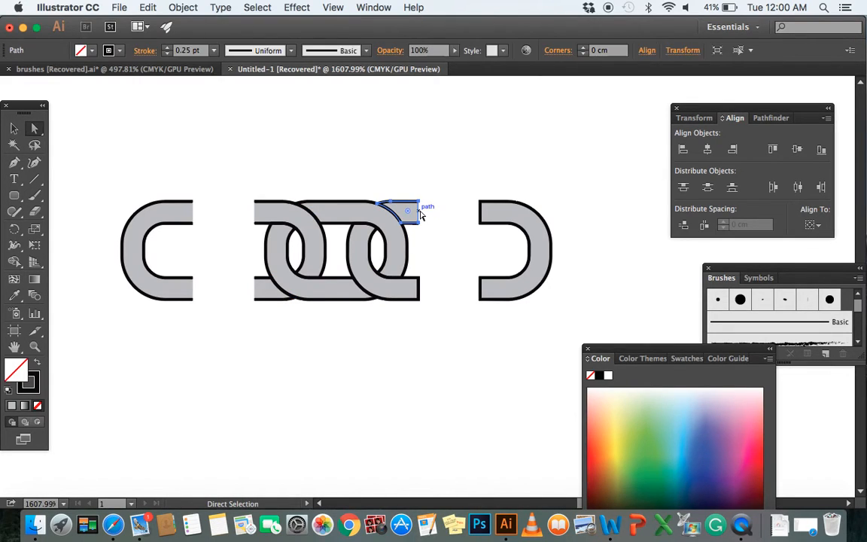
click(418, 286)
click(419, 286)
Delete the two vertical outline segments that close the open ends of the right link half, then deselect it
click(482, 213)
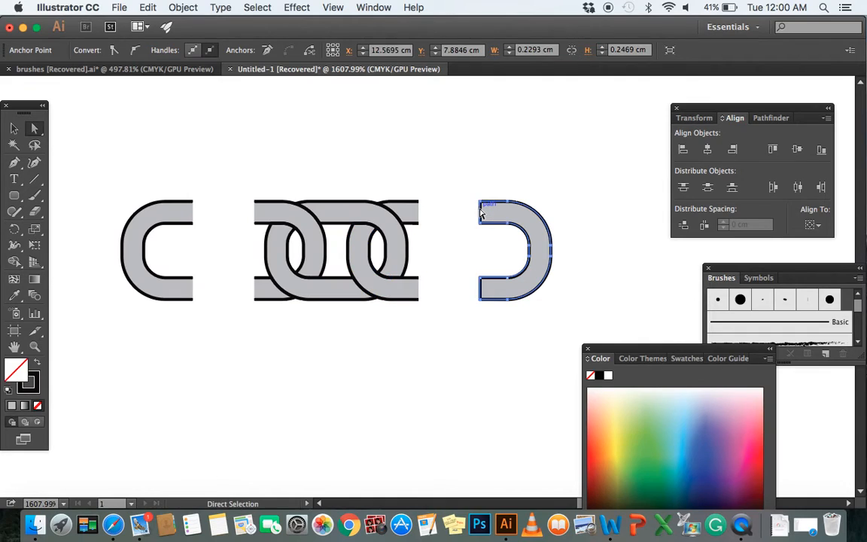
click(481, 213)
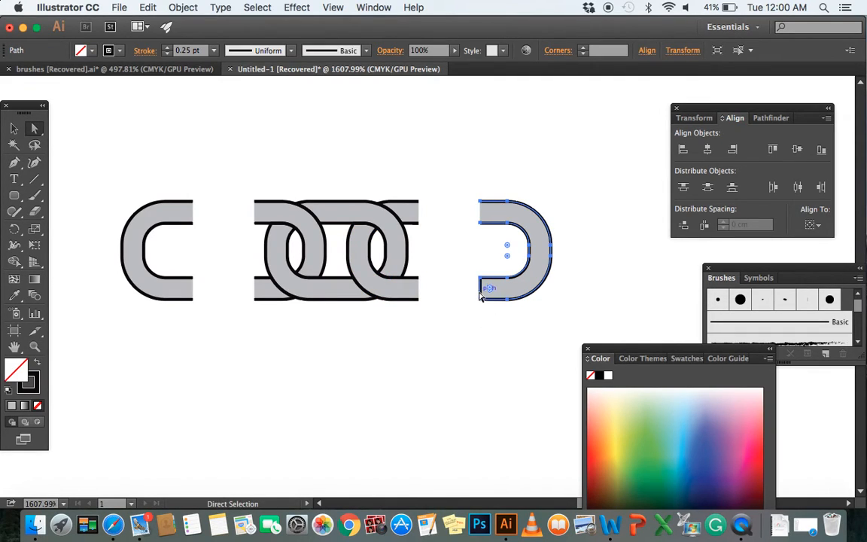
key(Delete)
key(super+z)
click(477, 329)
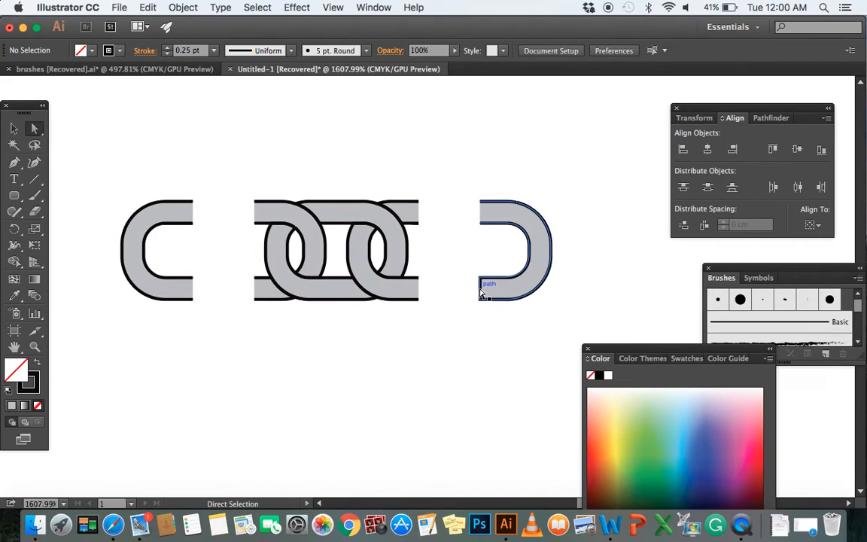
click(480, 291)
key(Delete)
click(481, 376)
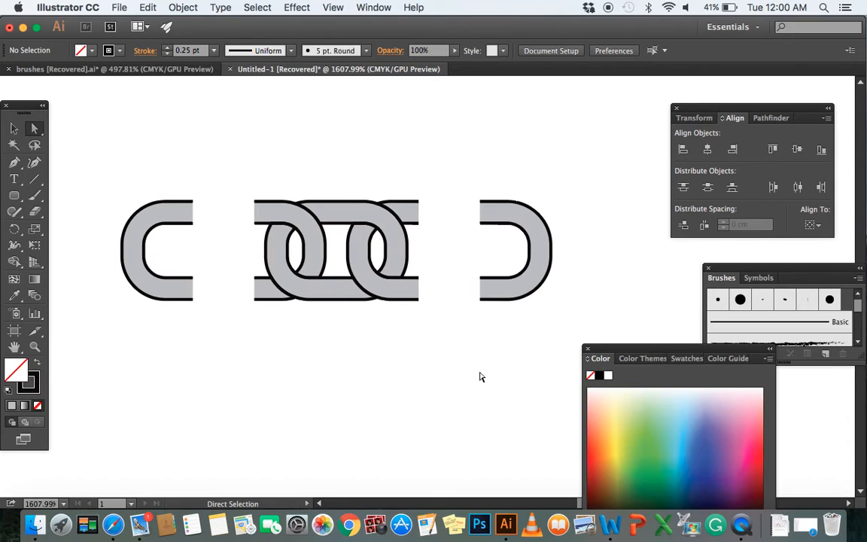
Align the anchor points at each open end of the left, middle and right chain pieces into straight vertical edges
drag(211, 195, 180, 314)
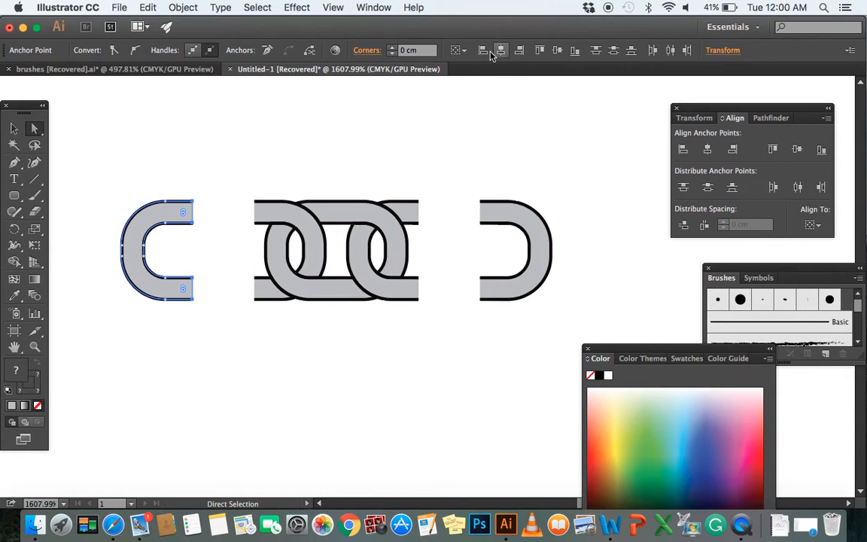
drag(230, 194, 262, 310)
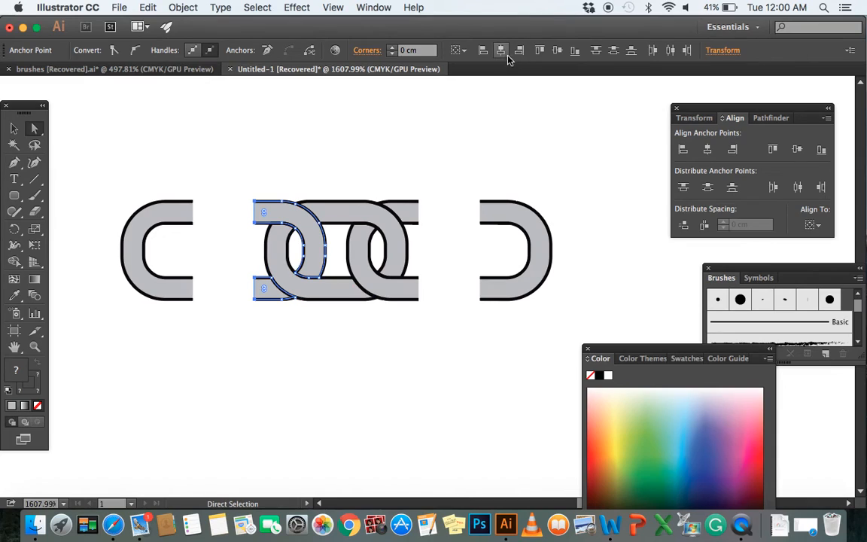
drag(435, 178, 412, 326)
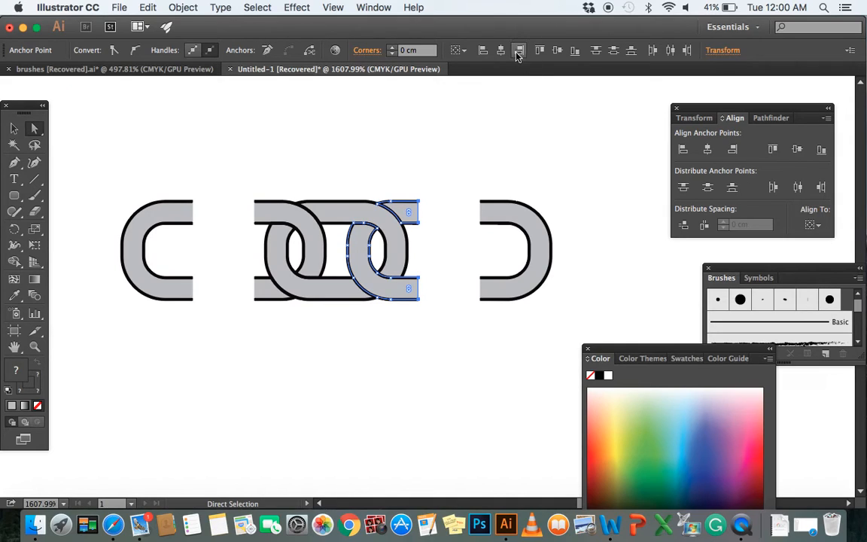
drag(449, 181, 498, 315)
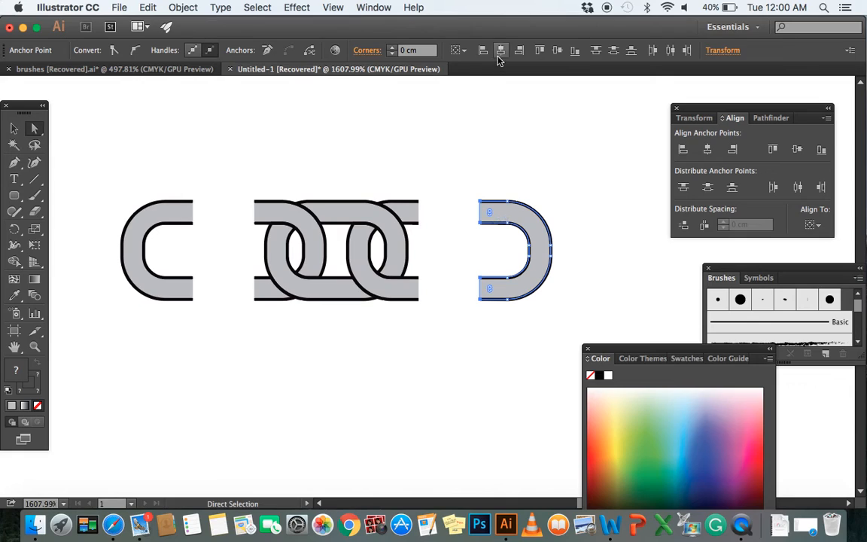
click(452, 282)
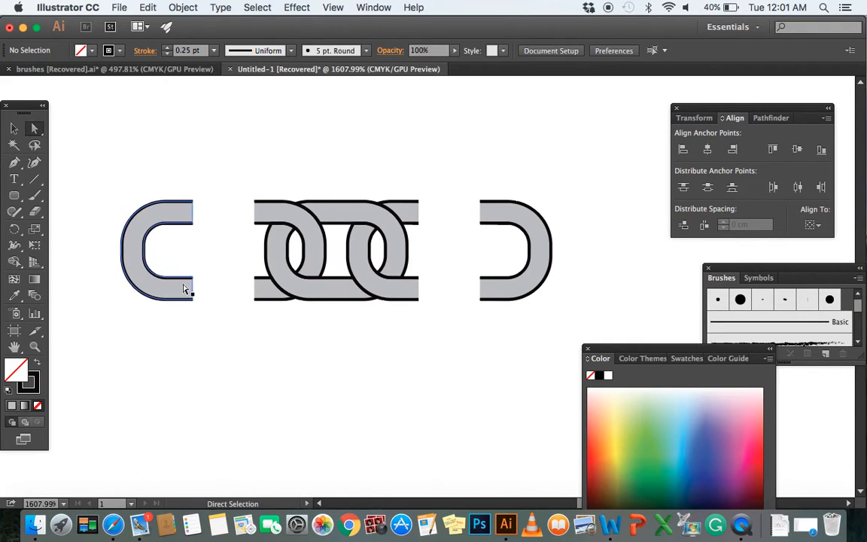
Make a new pattern from the left link half, including its grey shape and black outline, and dismiss the notice
drag(222, 183, 115, 313)
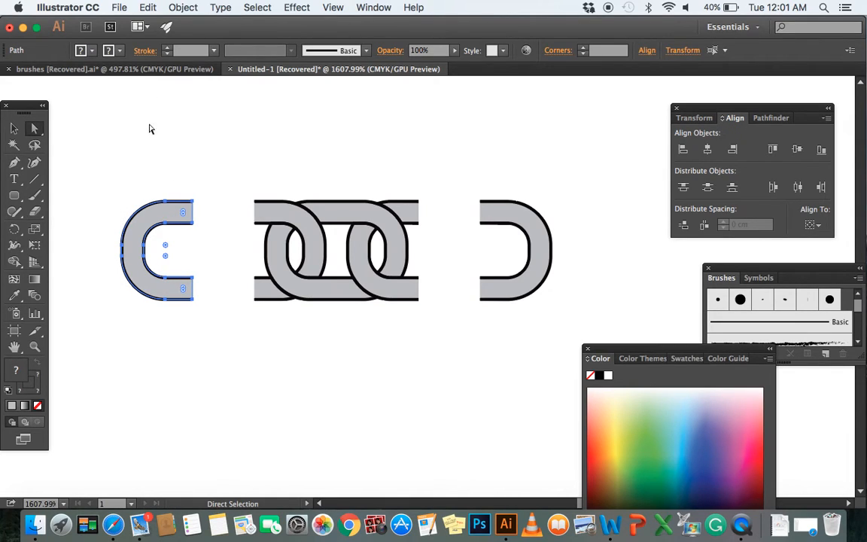
click(182, 7)
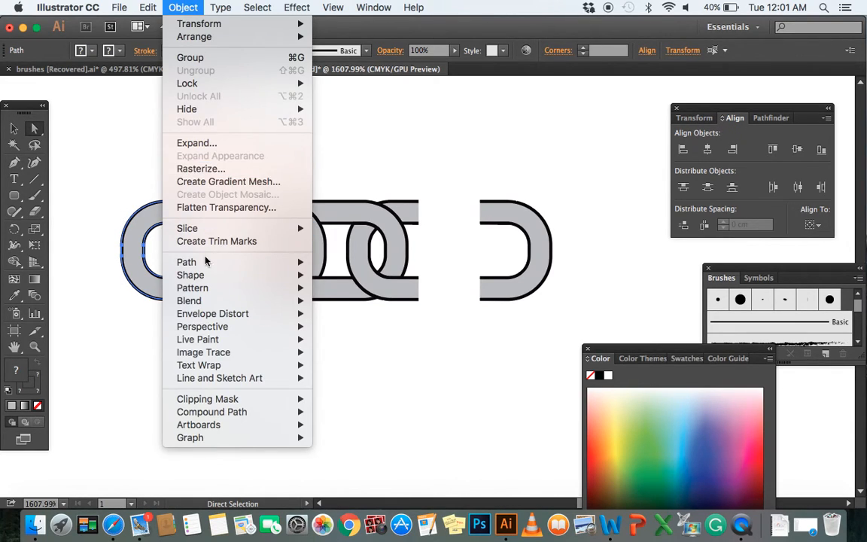
mouse_move(210, 289)
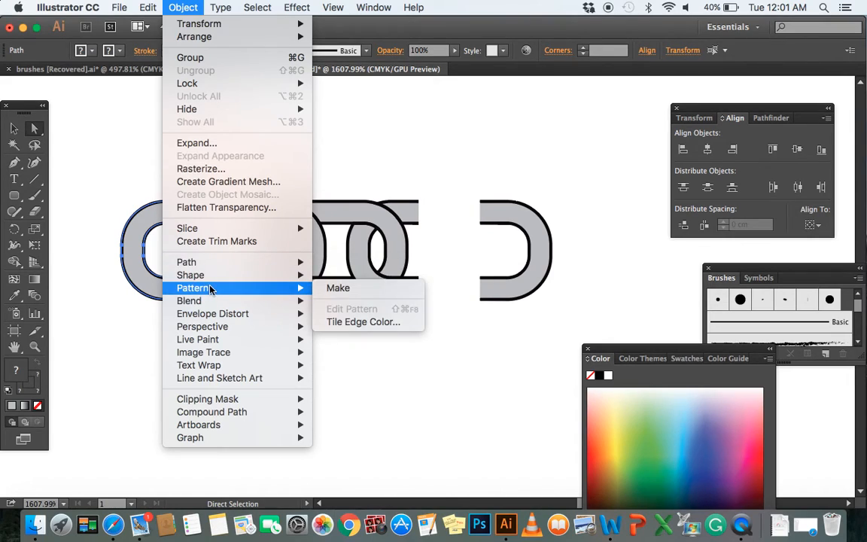
key(Escape)
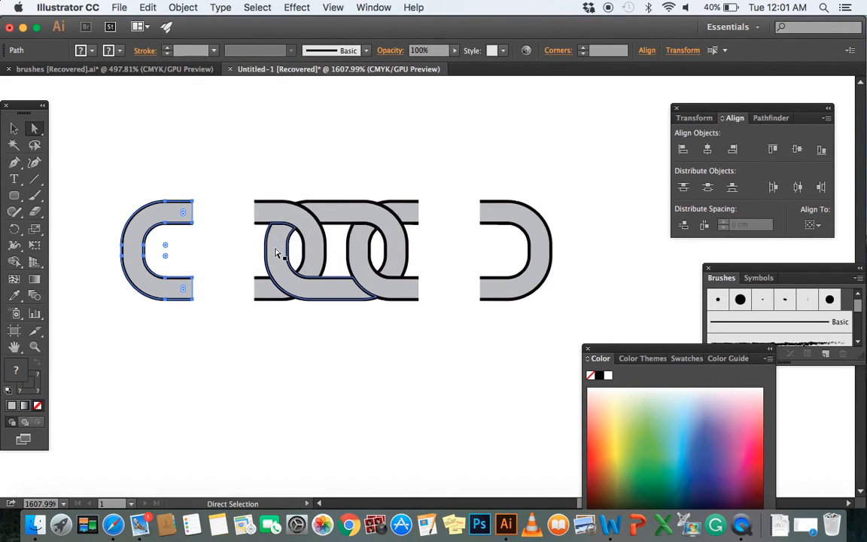
click(173, 10)
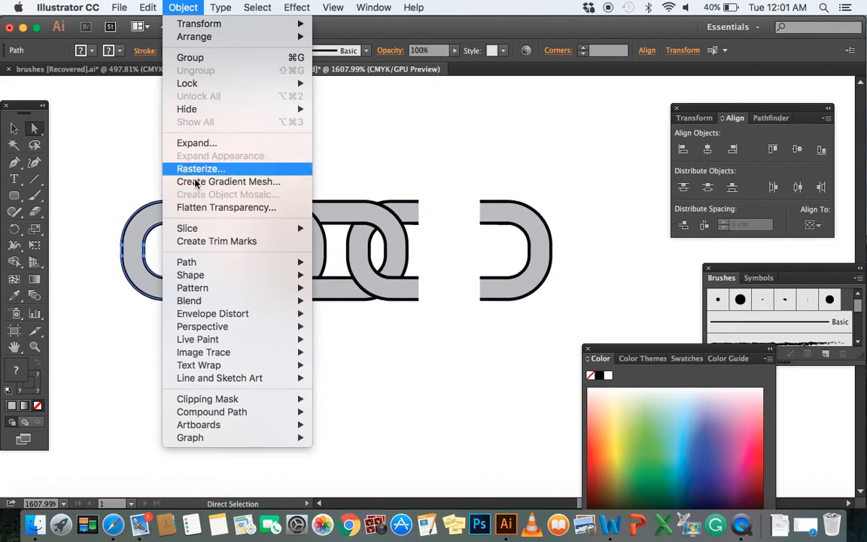
mouse_move(282, 289)
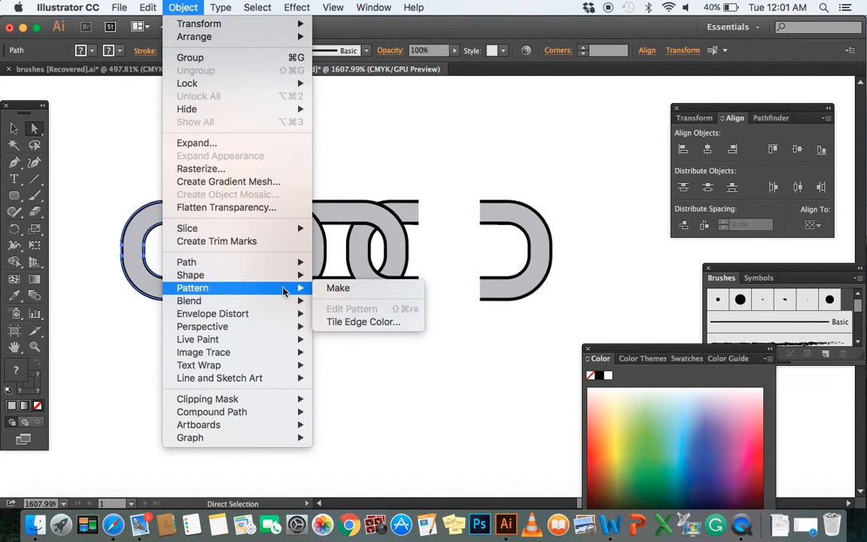
click(336, 289)
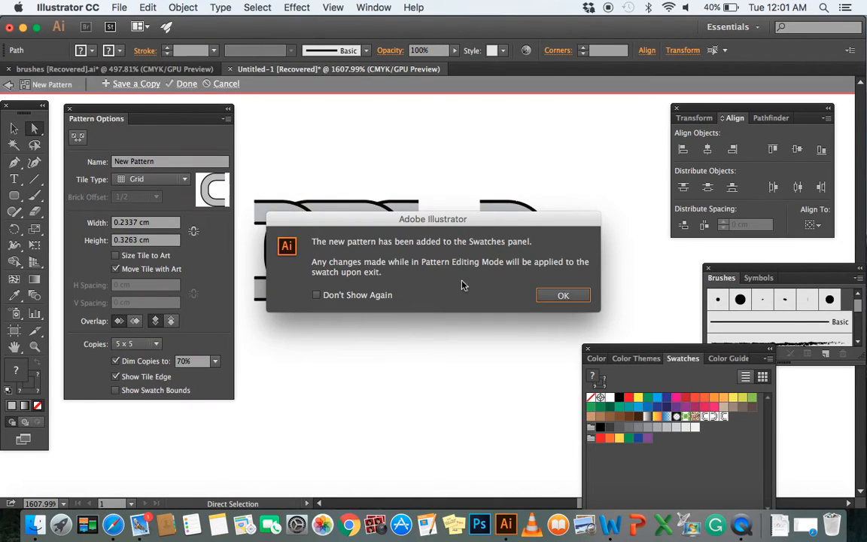
click(561, 295)
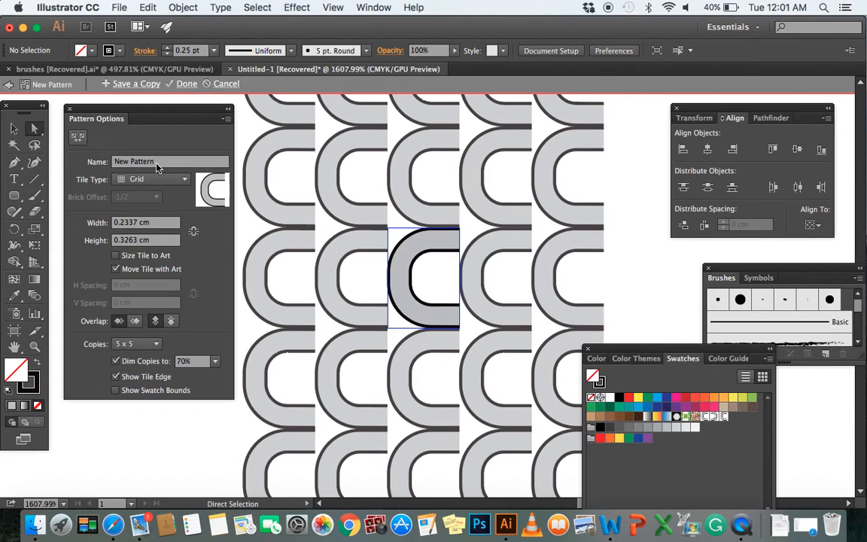
Name the left link half's pattern LL and exit pattern editing
drag(158, 167, 100, 167)
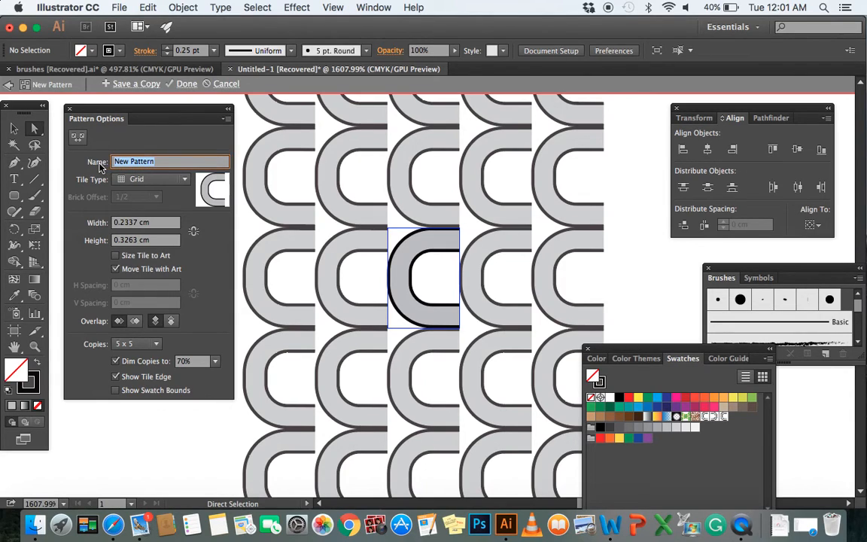
text(LL)
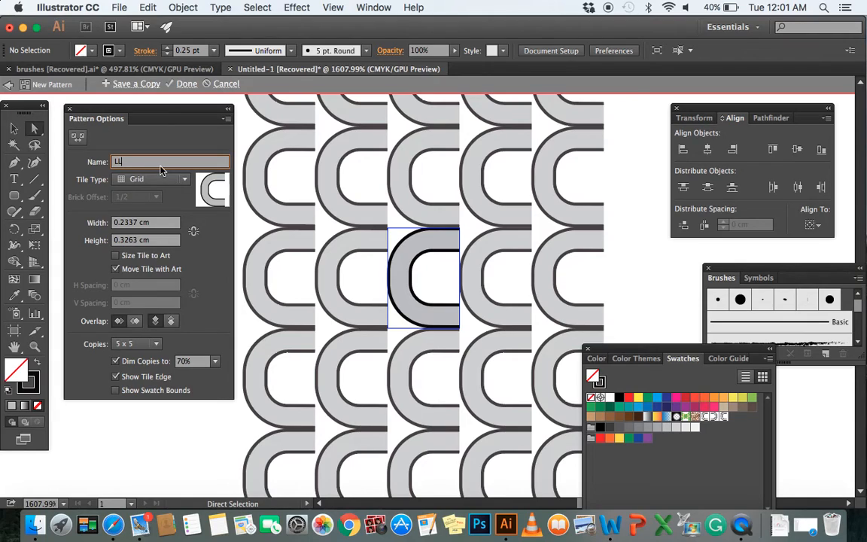
key(Return)
key(Escape)
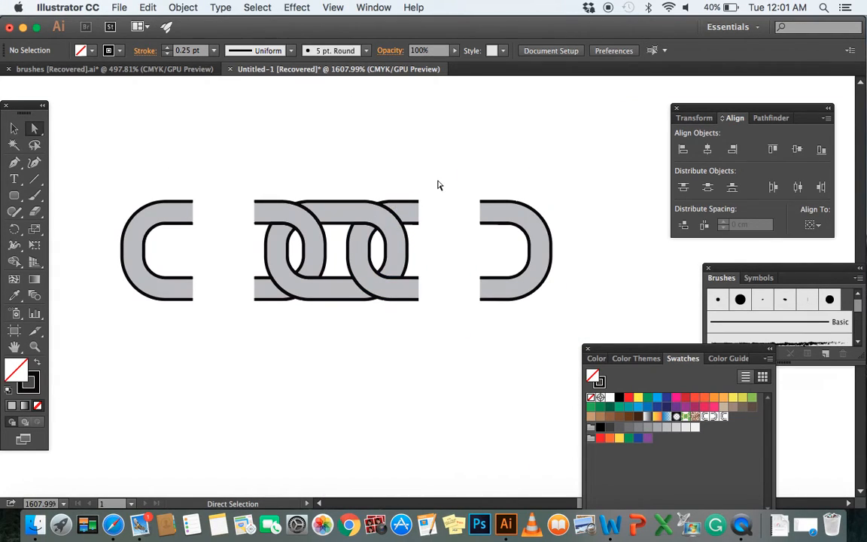
Make a pattern named RL from the right link half with its outline, and exit pattern editing
drag(452, 178, 564, 312)
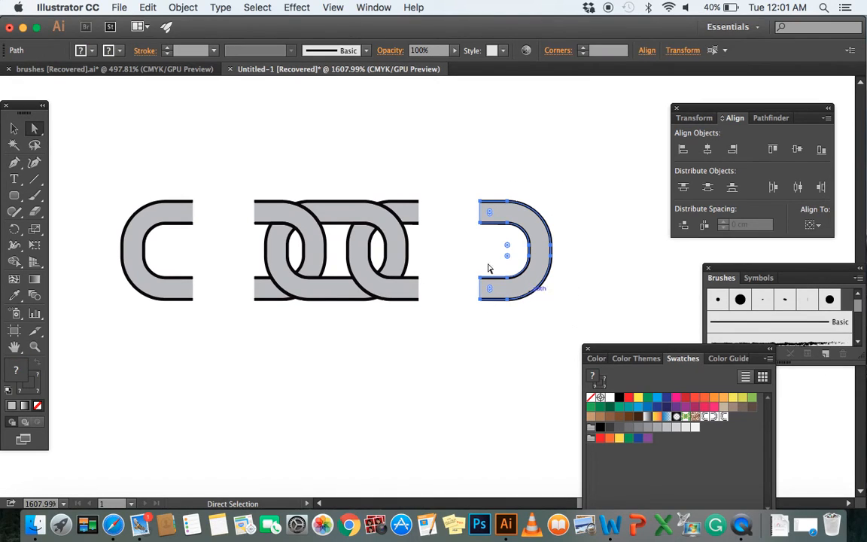
click(189, 8)
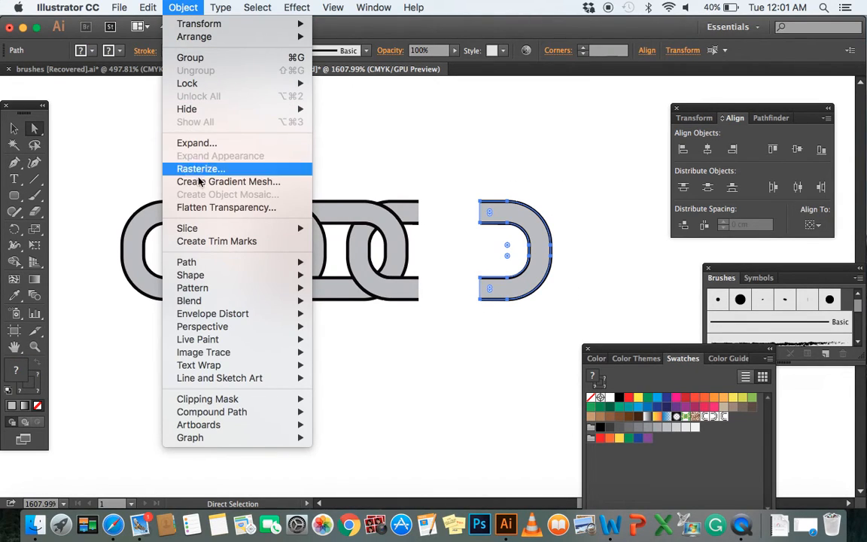
mouse_move(304, 290)
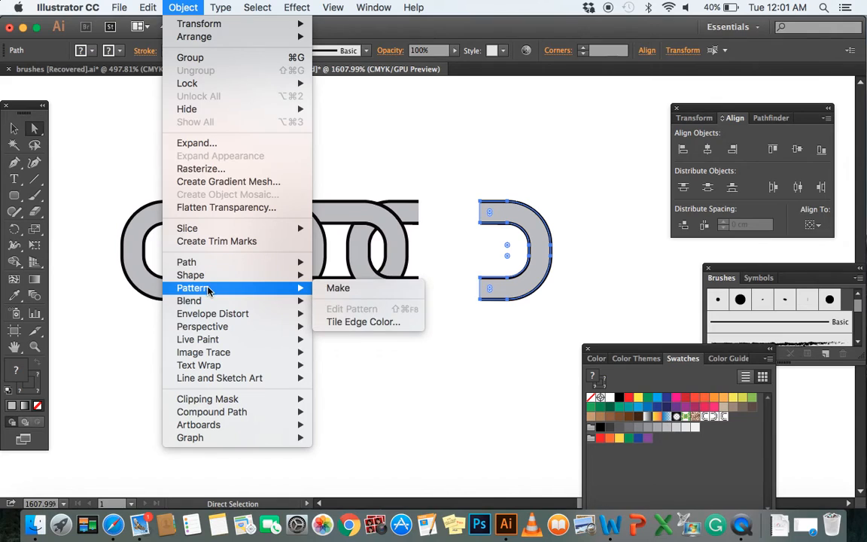
click(331, 289)
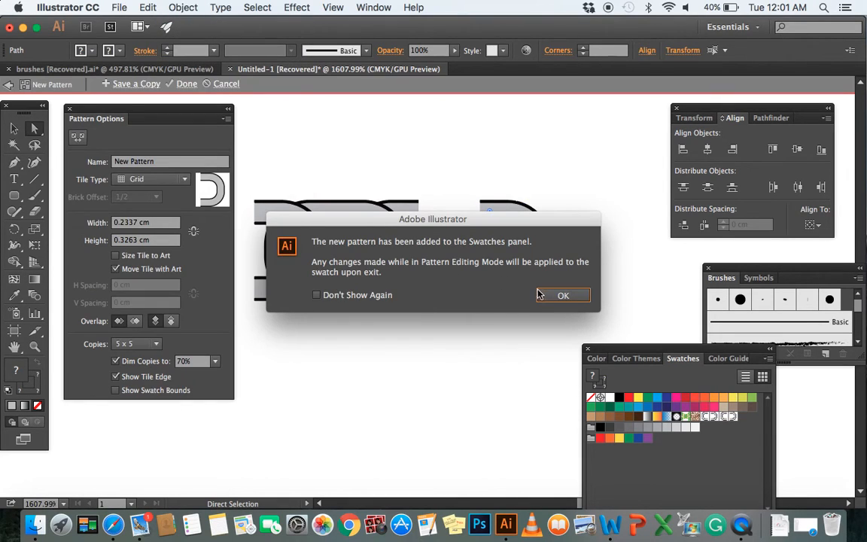
click(559, 296)
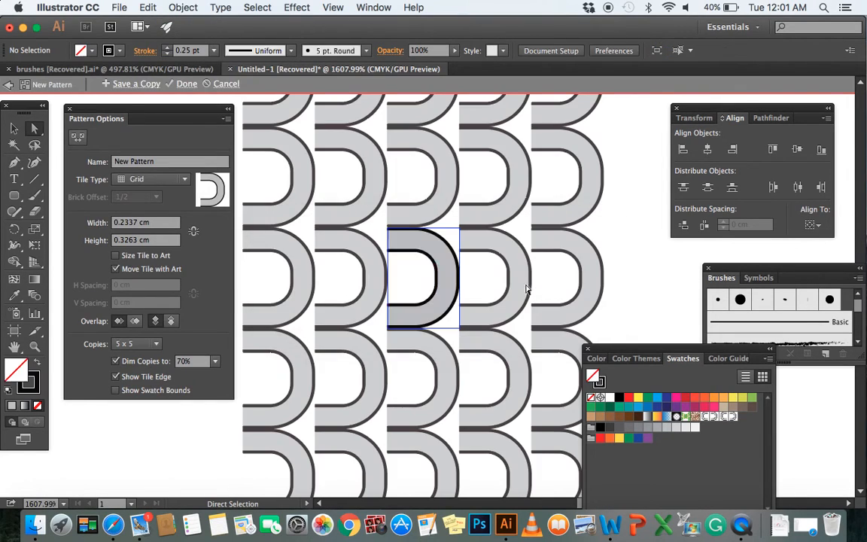
click(117, 162)
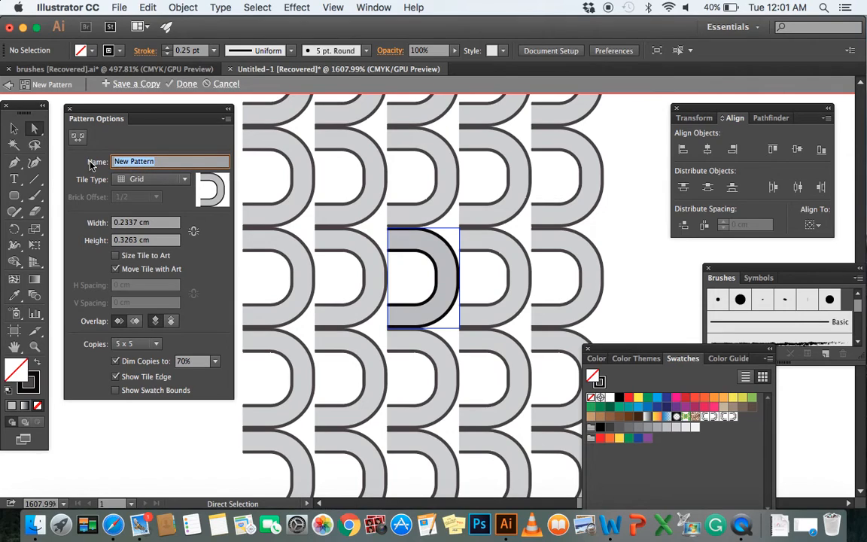
text(RL)
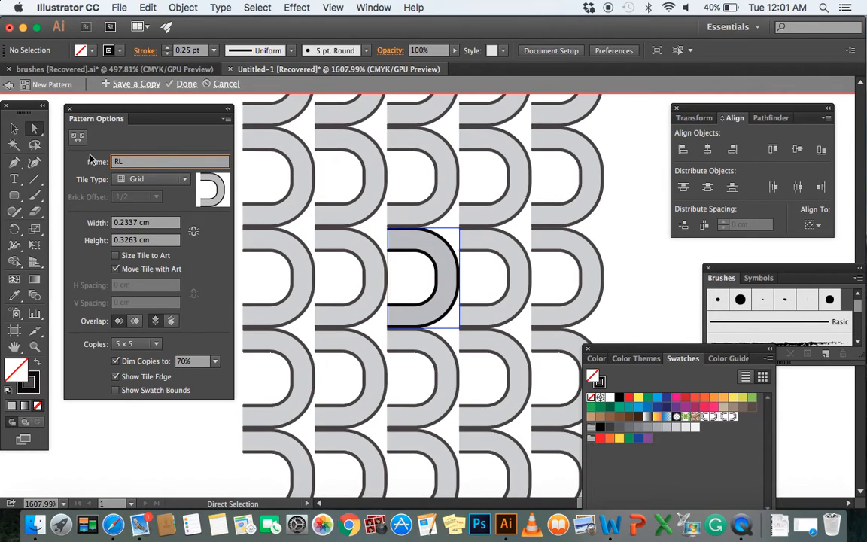
key(Return)
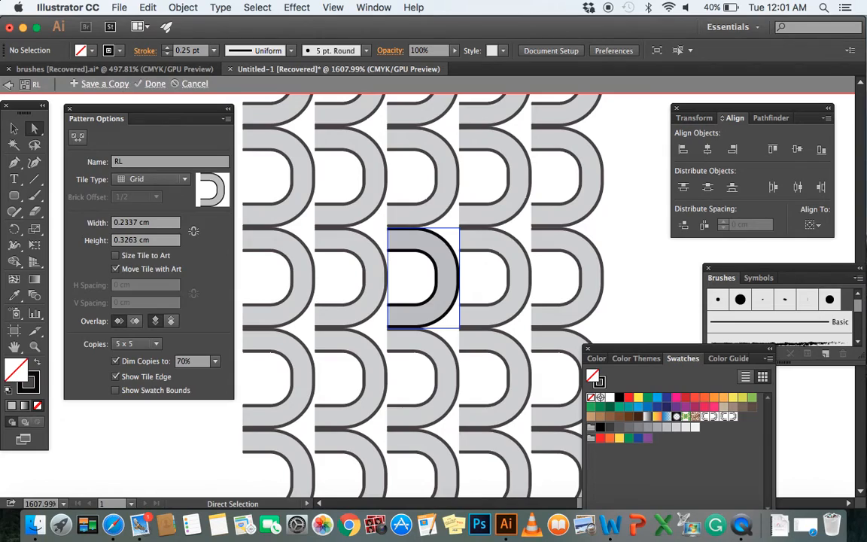
key(Escape)
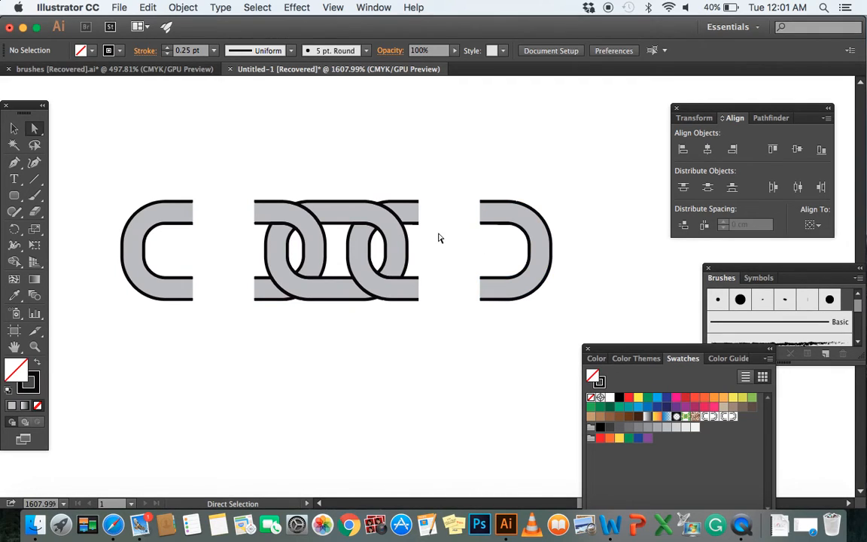
Create a new pattern brush from the whole middle chain section, adding it to the brush collection
scroll(439, 238, down, 2)
scroll(440, 238, right, 1)
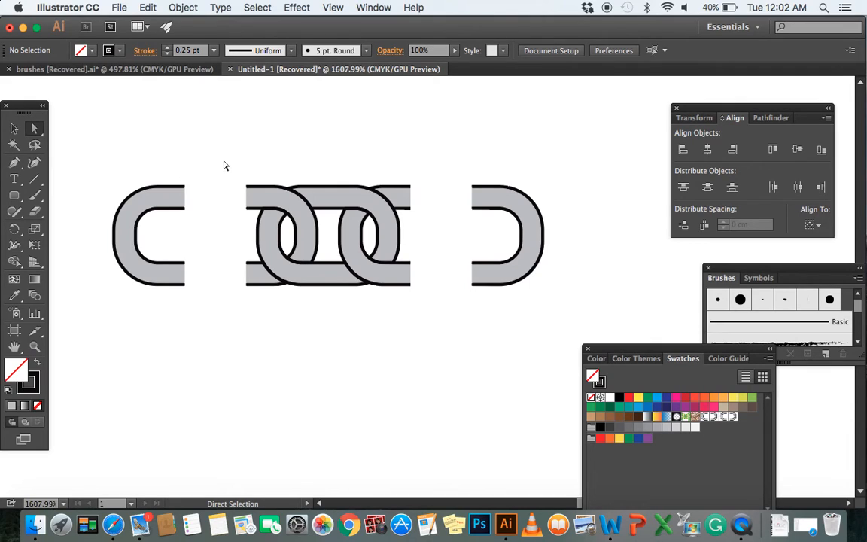
mouse_move(740, 273)
mouse_down()
mouse_move(592, 319)
mouse_move(412, 336)
mouse_up()
drag(225, 171, 416, 307)
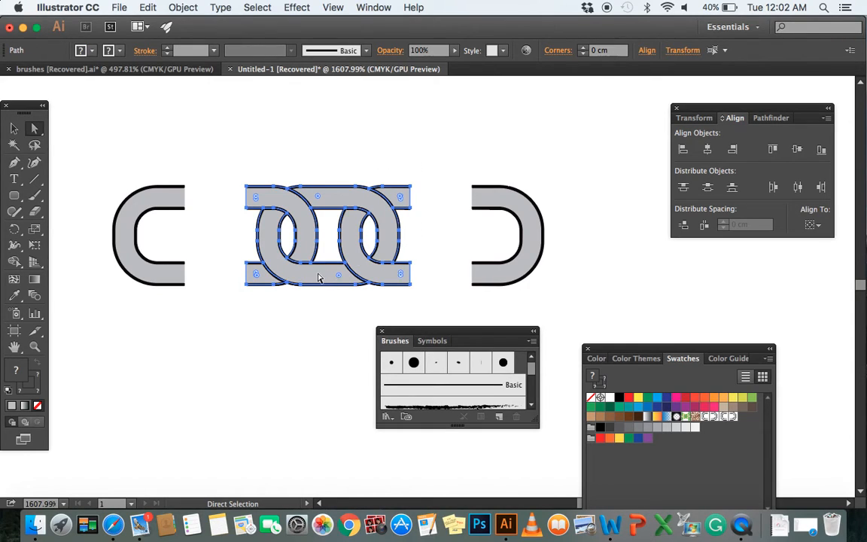
click(13, 129)
mouse_move(298, 273)
mouse_down()
mouse_move(434, 390)
mouse_move(430, 380)
mouse_up()
click(364, 342)
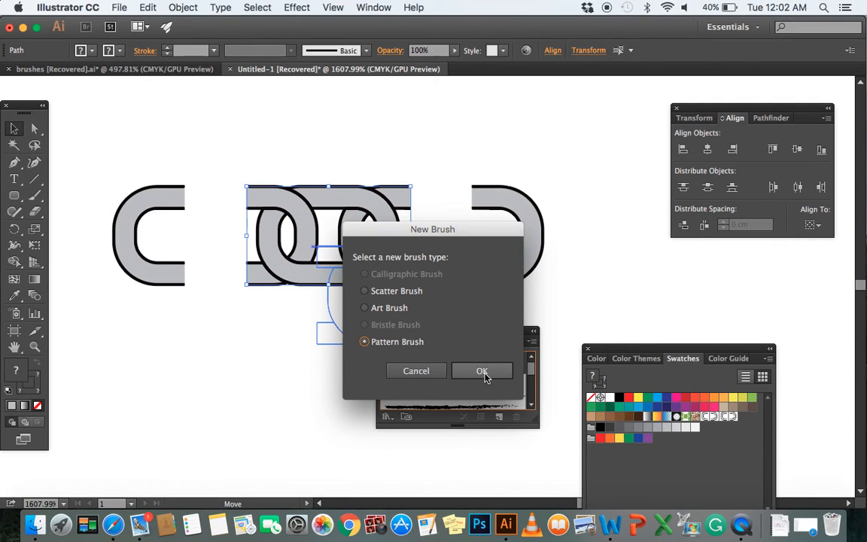
click(482, 371)
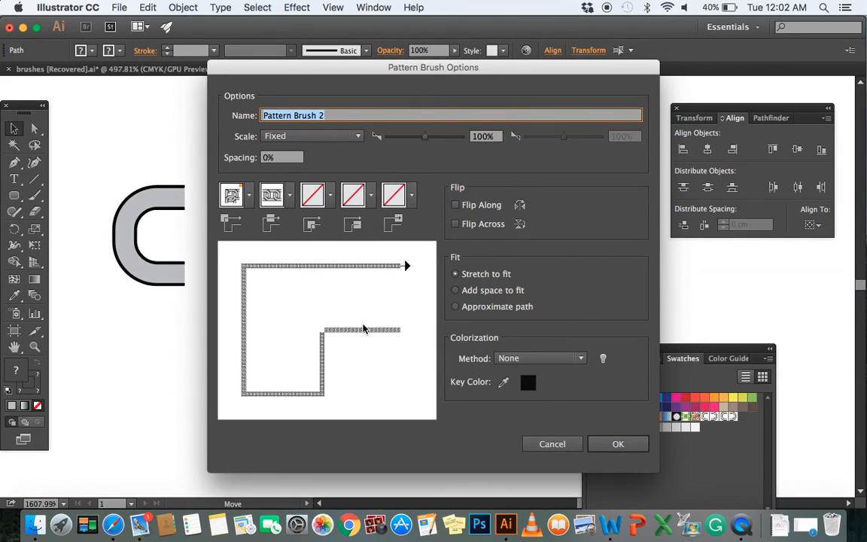
Assign LL as the brush's start tile and the right link half pattern as its end tile, accept the brush, and deselect the artwork
click(369, 201)
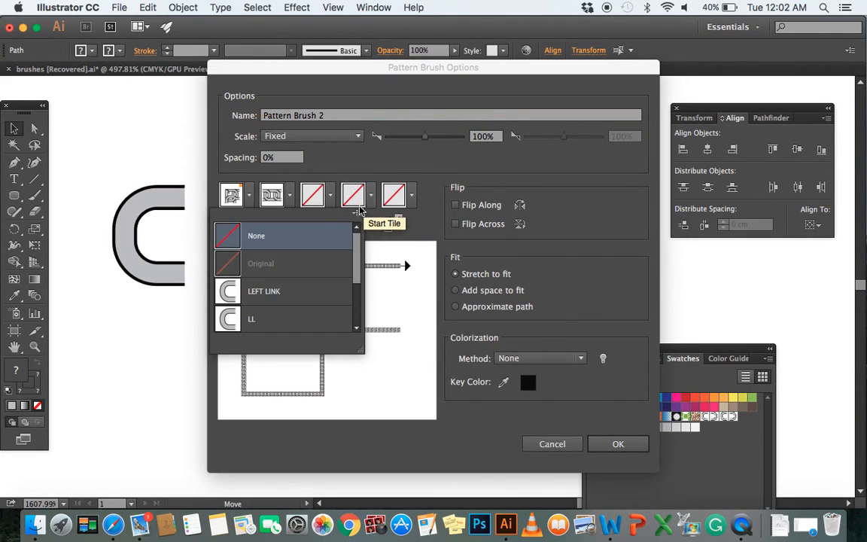
click(284, 324)
click(411, 197)
scroll(353, 284, down, 3)
click(305, 317)
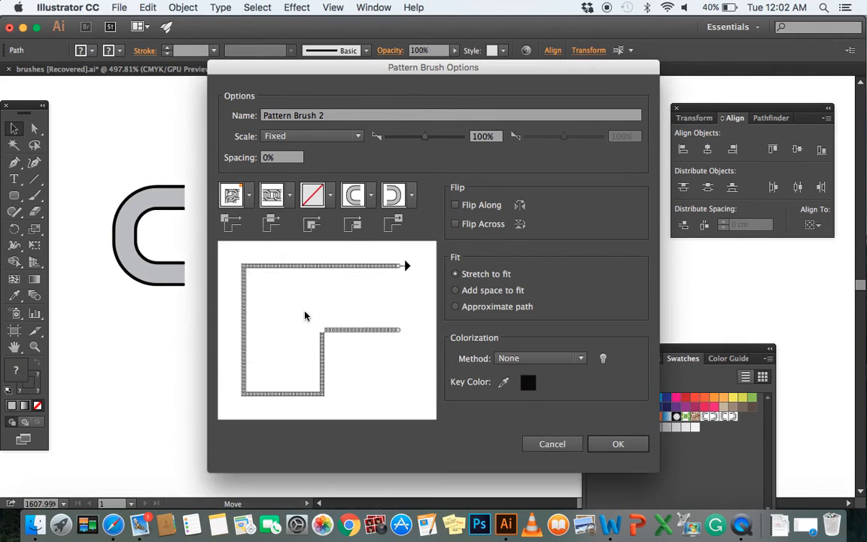
click(615, 444)
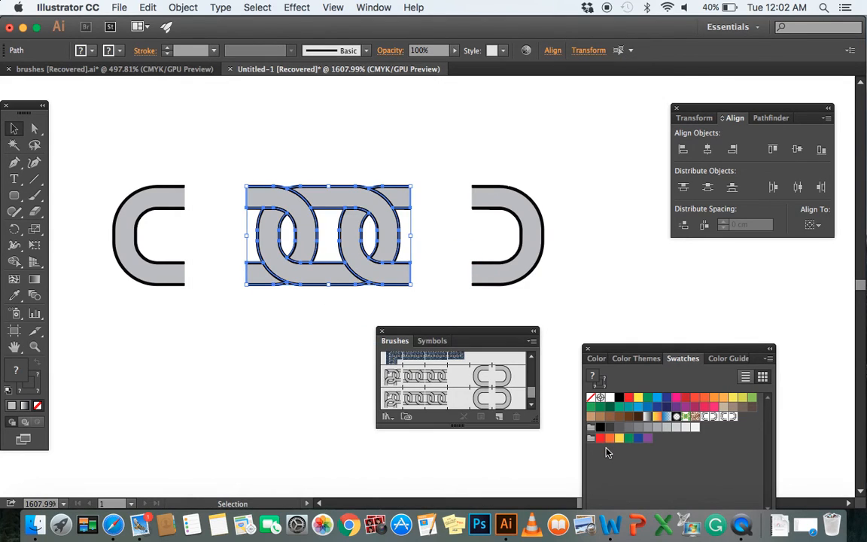
mouse_move(426, 338)
mouse_down()
mouse_move(650, 282)
mouse_move(689, 259)
mouse_up()
click(473, 317)
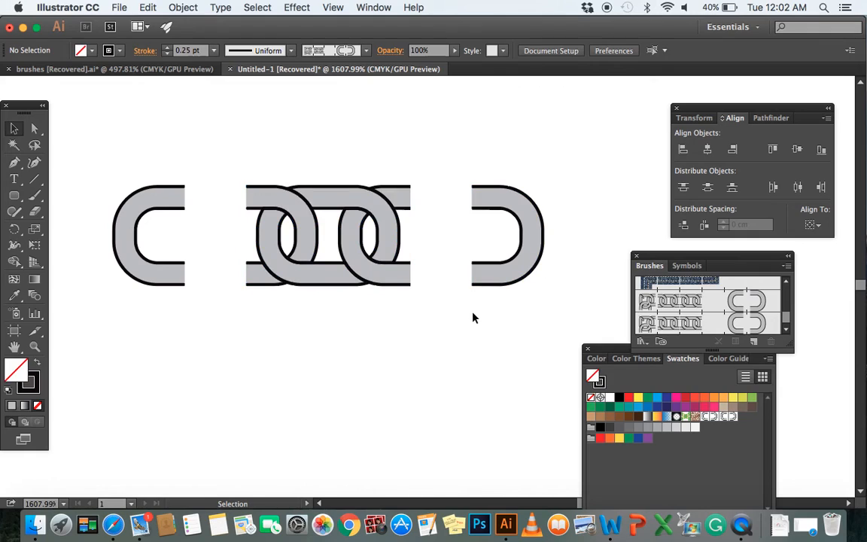
Draw a nearly horizontal straight path across the artboard below the chain pieces with the Pen tool and apply the new chain brush to it
key(super+1)
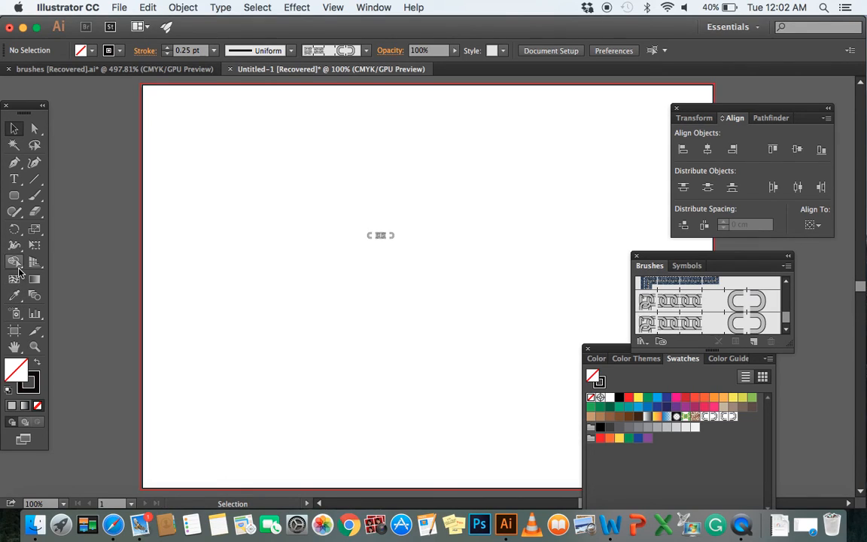
click(15, 162)
click(174, 304)
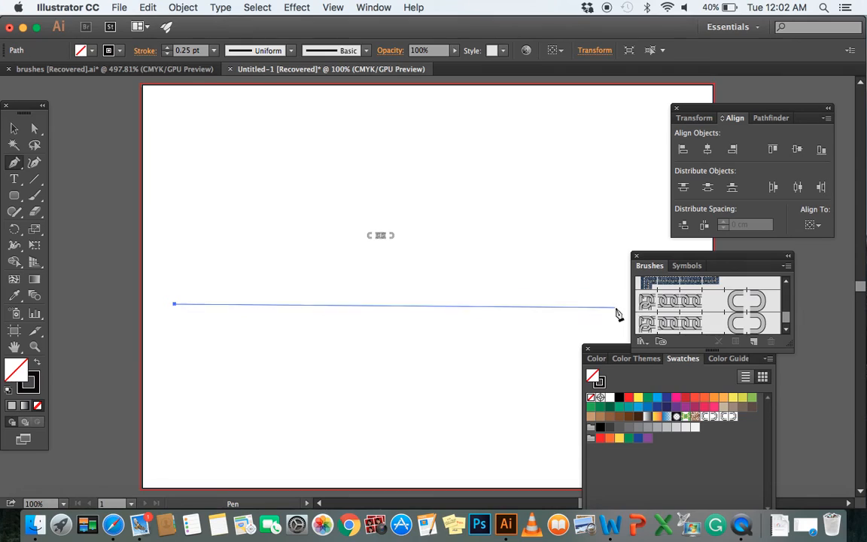
click(616, 309)
key(a)
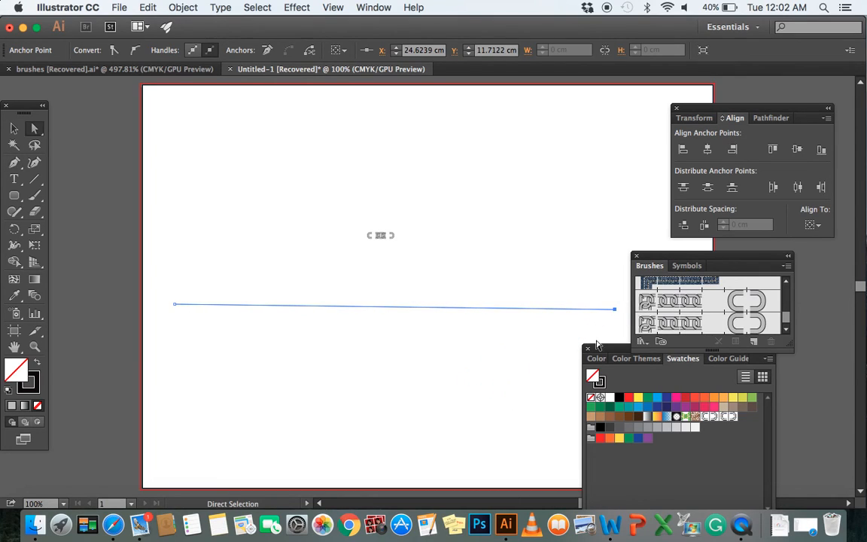
scroll(677, 324, down, 1)
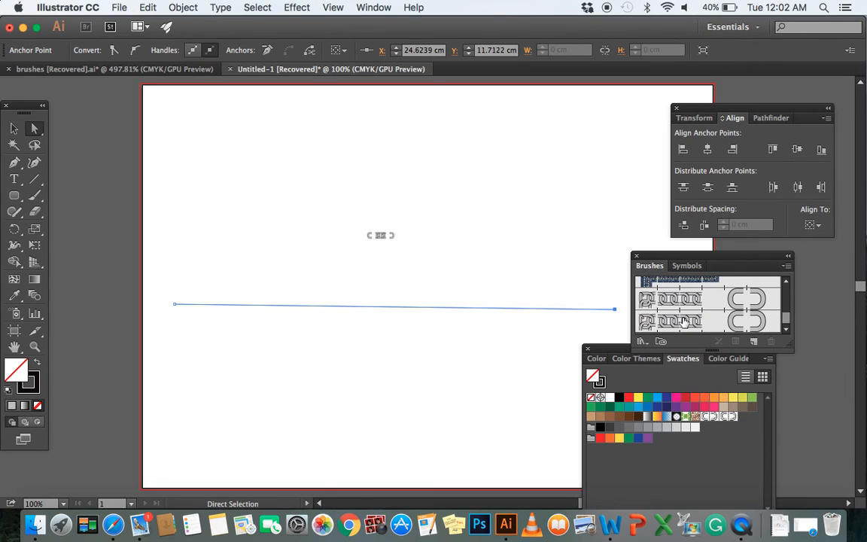
click(681, 321)
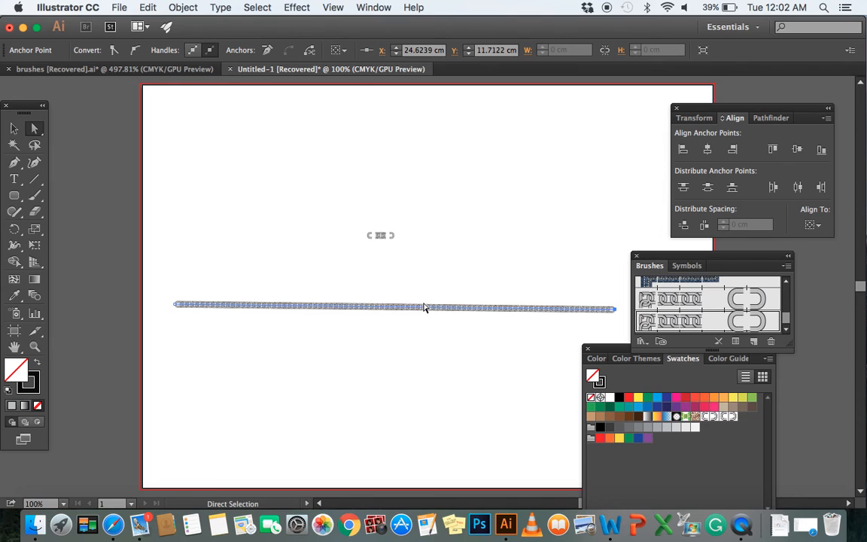
Examine the brushed chain up close for seamless joins between links and at its right end, and deselect it
scroll(424, 307, up, 6)
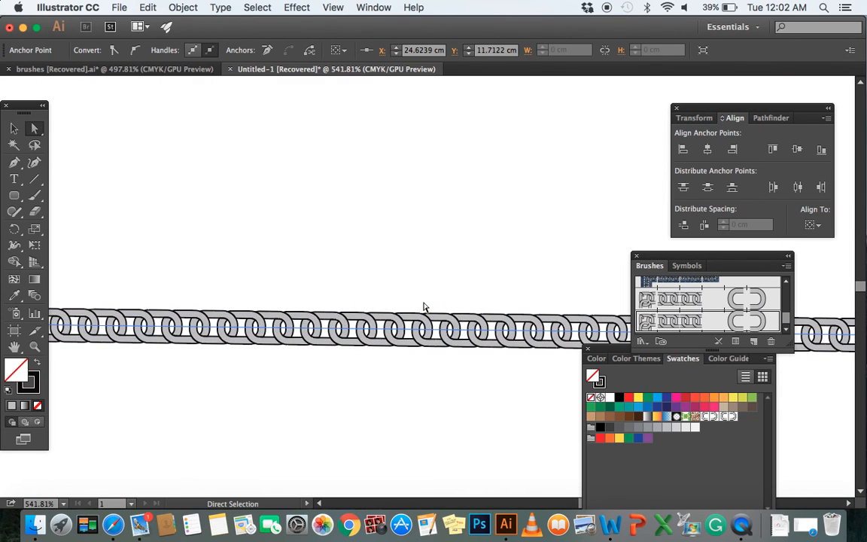
scroll(423, 307, up, 6)
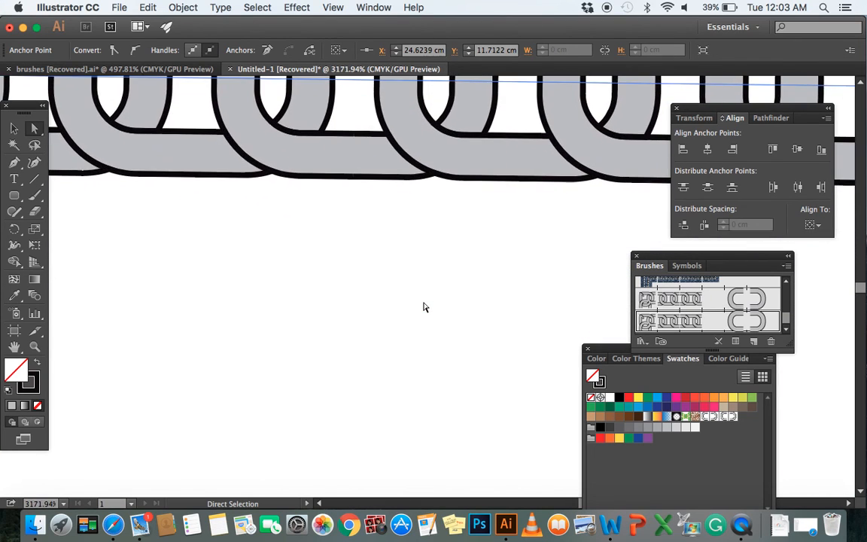
scroll(421, 311, down, 4)
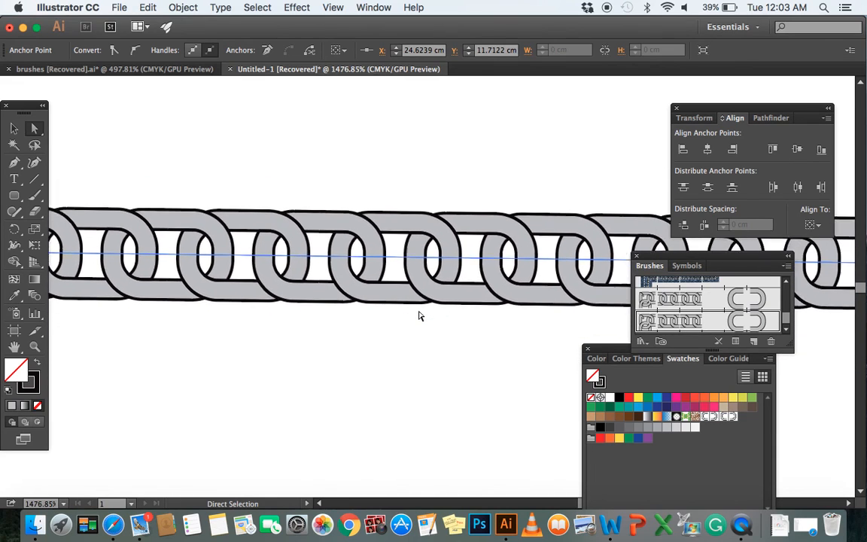
scroll(420, 316, right, 5)
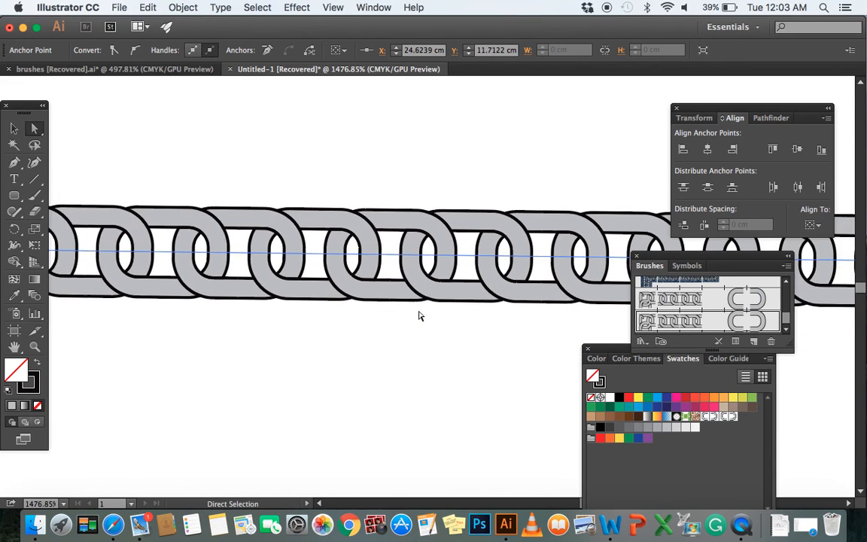
scroll(420, 316, right, 5)
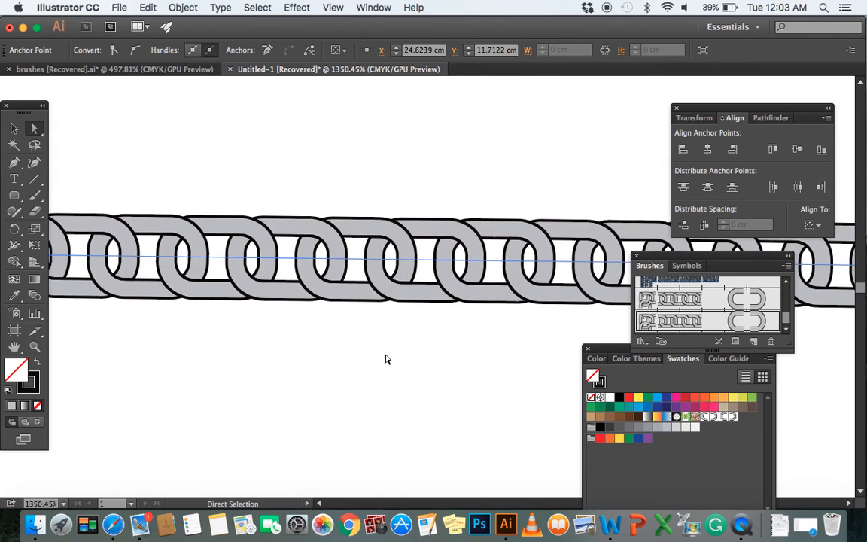
scroll(386, 359, down, 3)
scroll(385, 359, down, 3)
scroll(385, 360, down, 2)
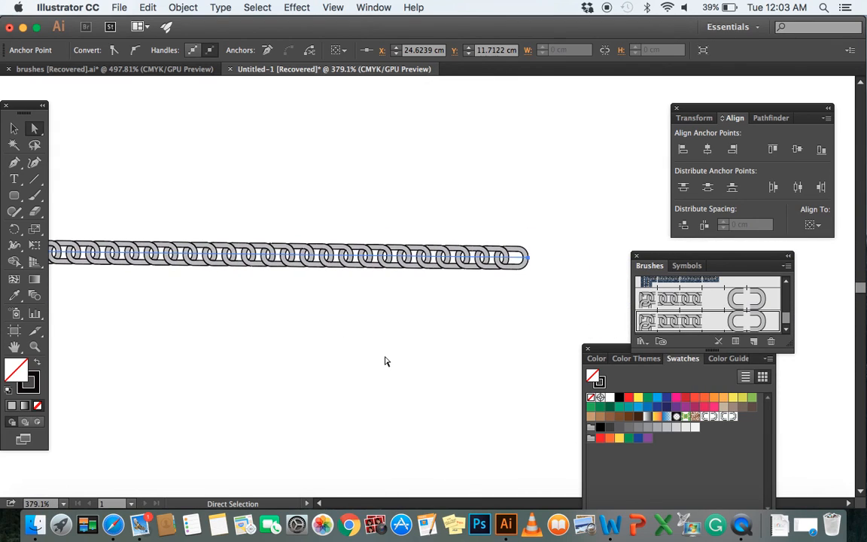
click(399, 362)
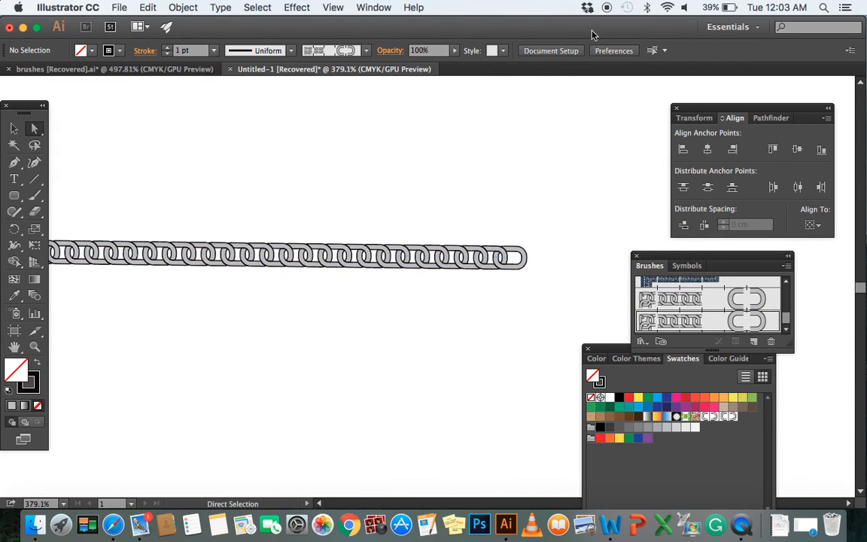